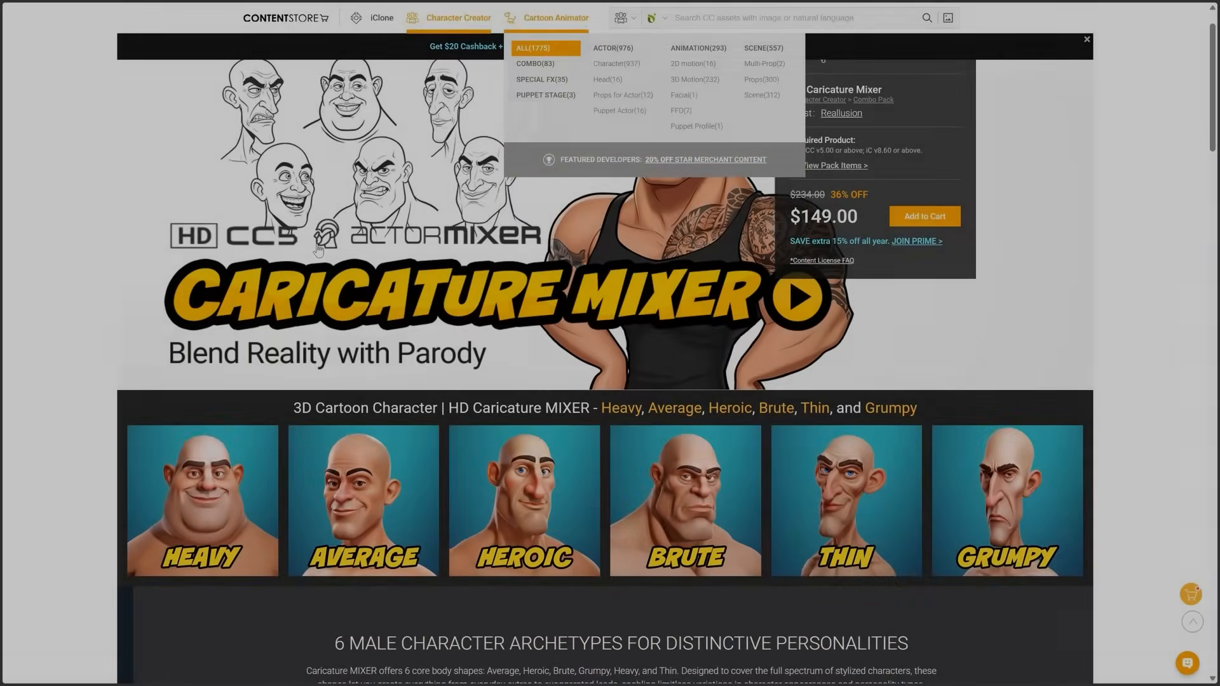
# Browse the HD Caricature Mixer product page in the Content Store
pyautogui.scroll(-2, 250, 253)
pyautogui.scroll(-5, 249, 252)
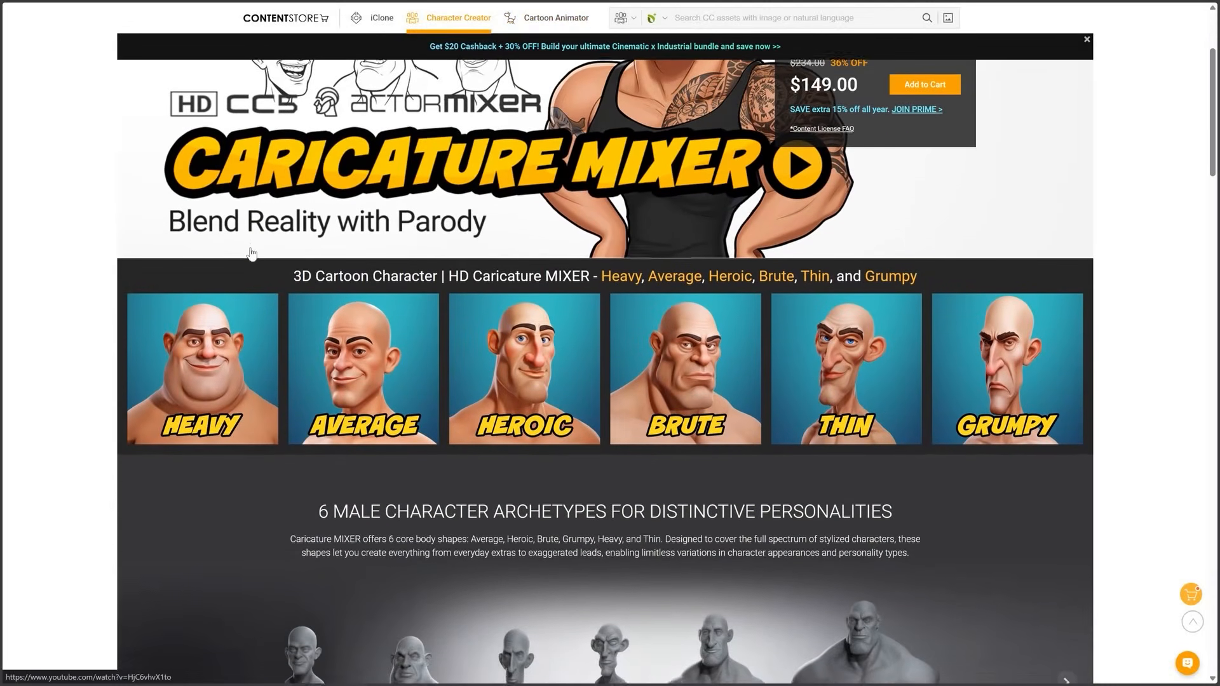
pyautogui.scroll(-7, 253, 255)
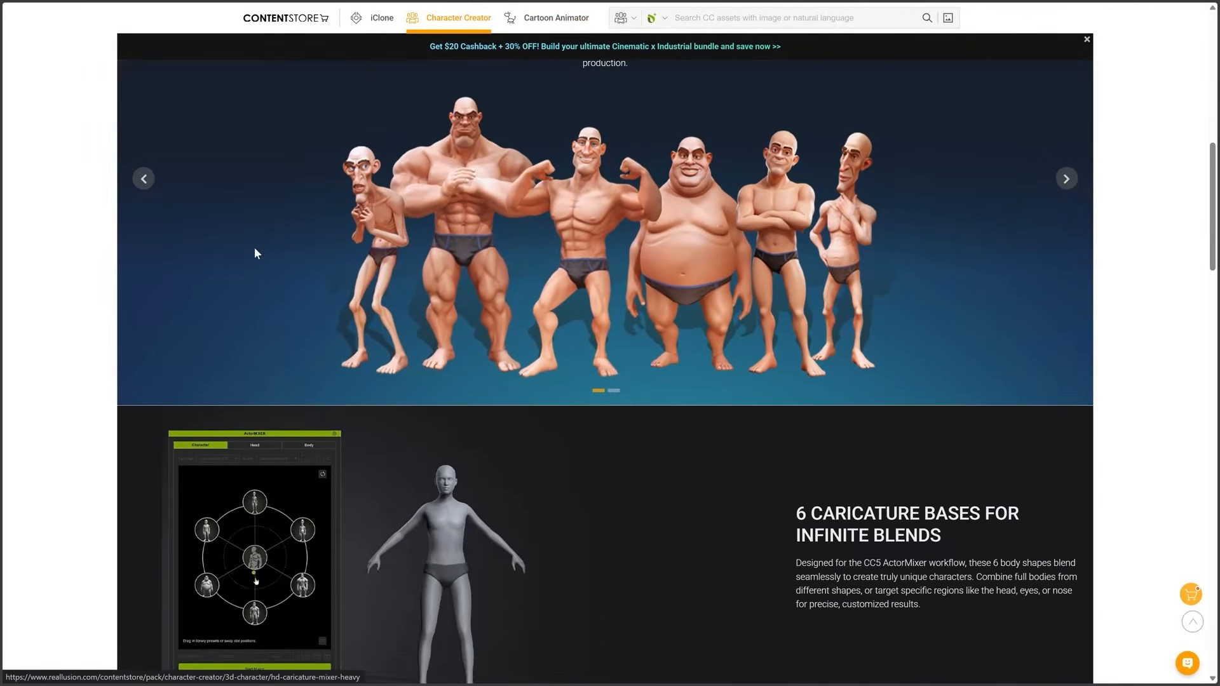
pyautogui.scroll(-3, 272, 228)
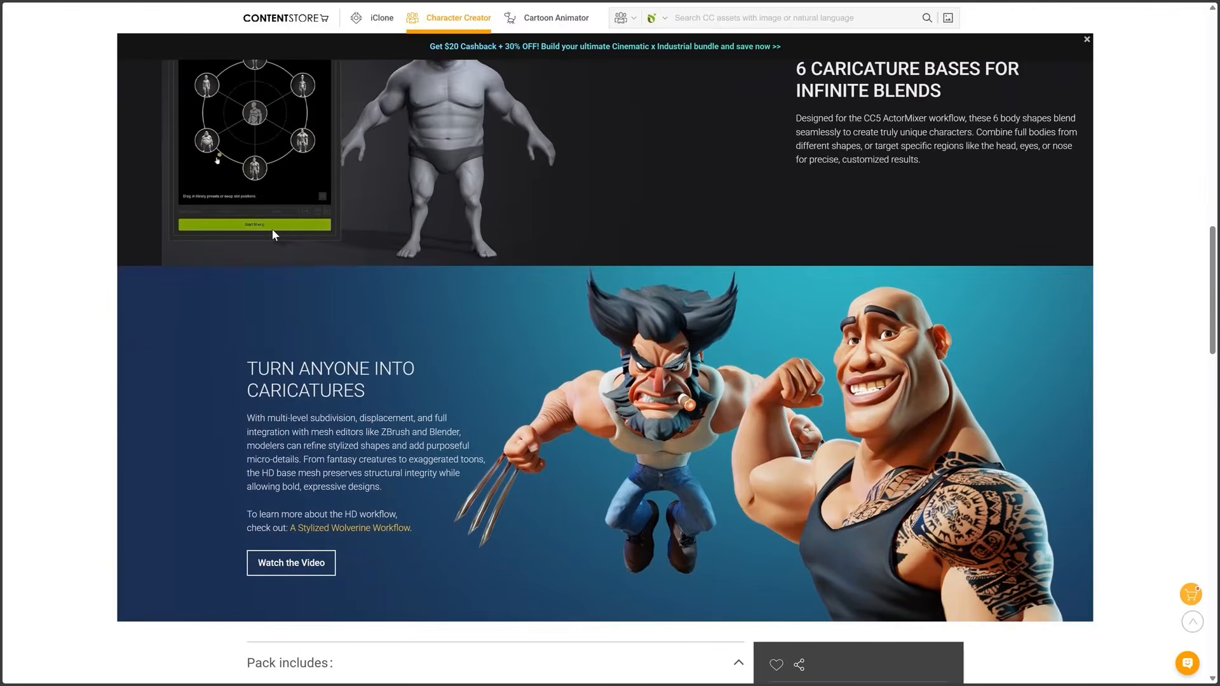
pyautogui.scroll(-3, 272, 228)
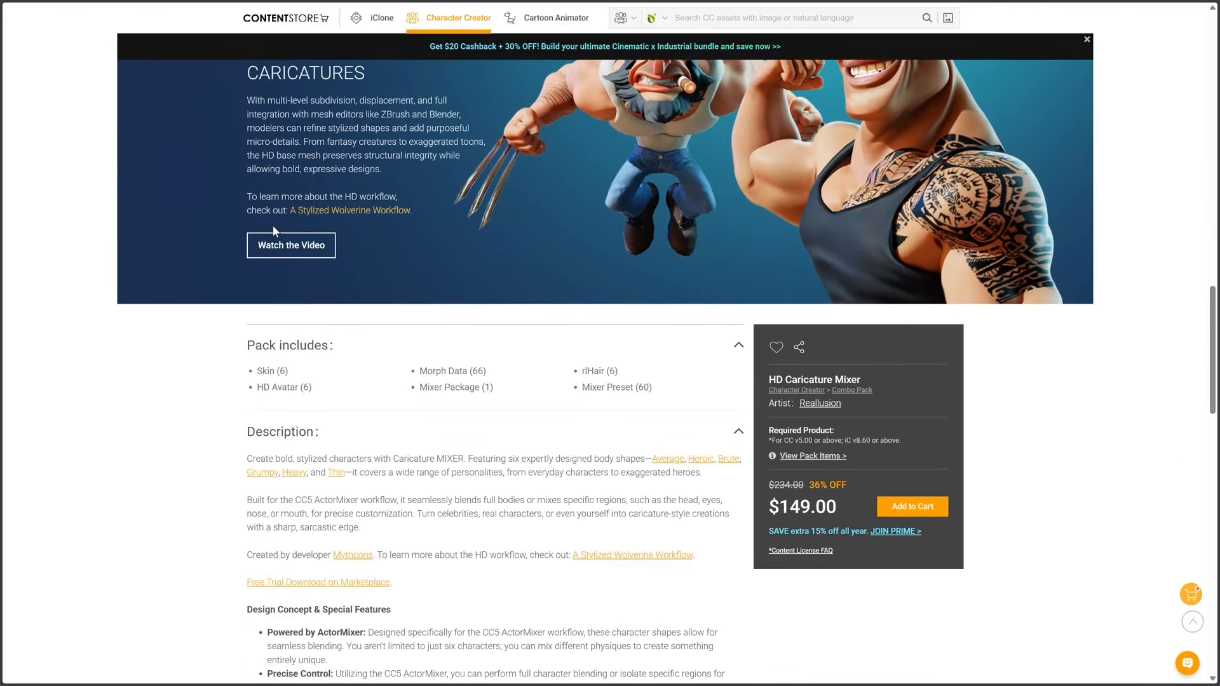
pyautogui.scroll(-6, 274, 228)
pyautogui.scroll(-4, 479, 181)
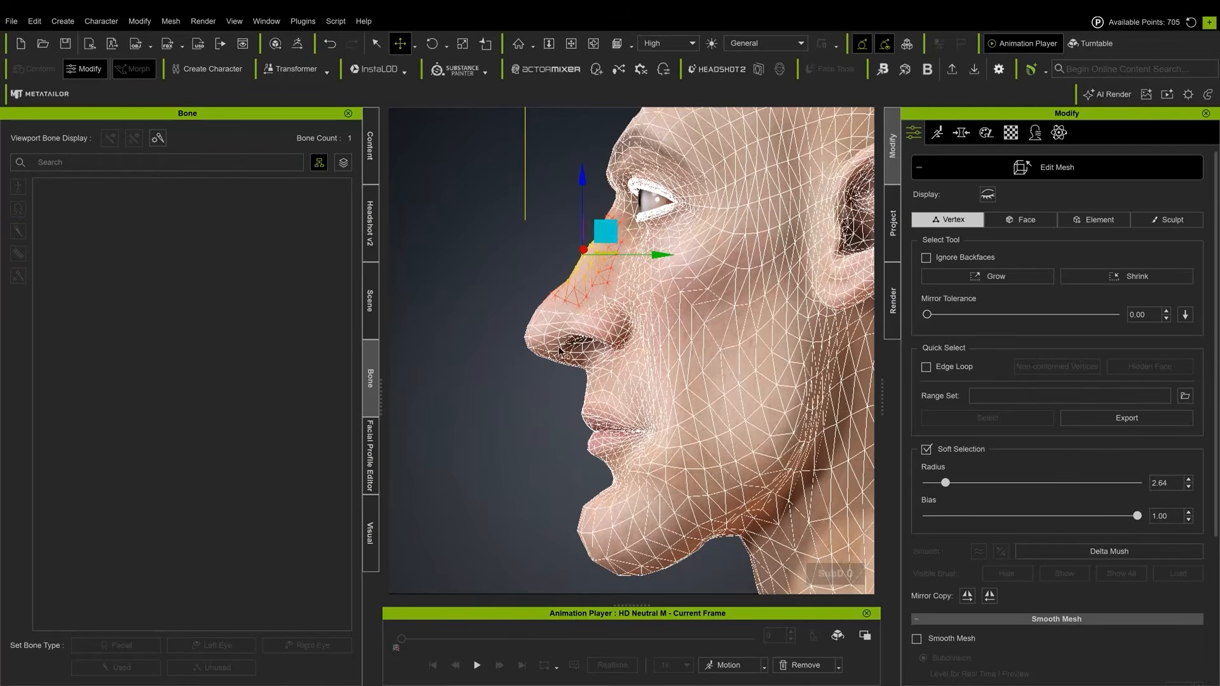
pyautogui.click(574, 347)
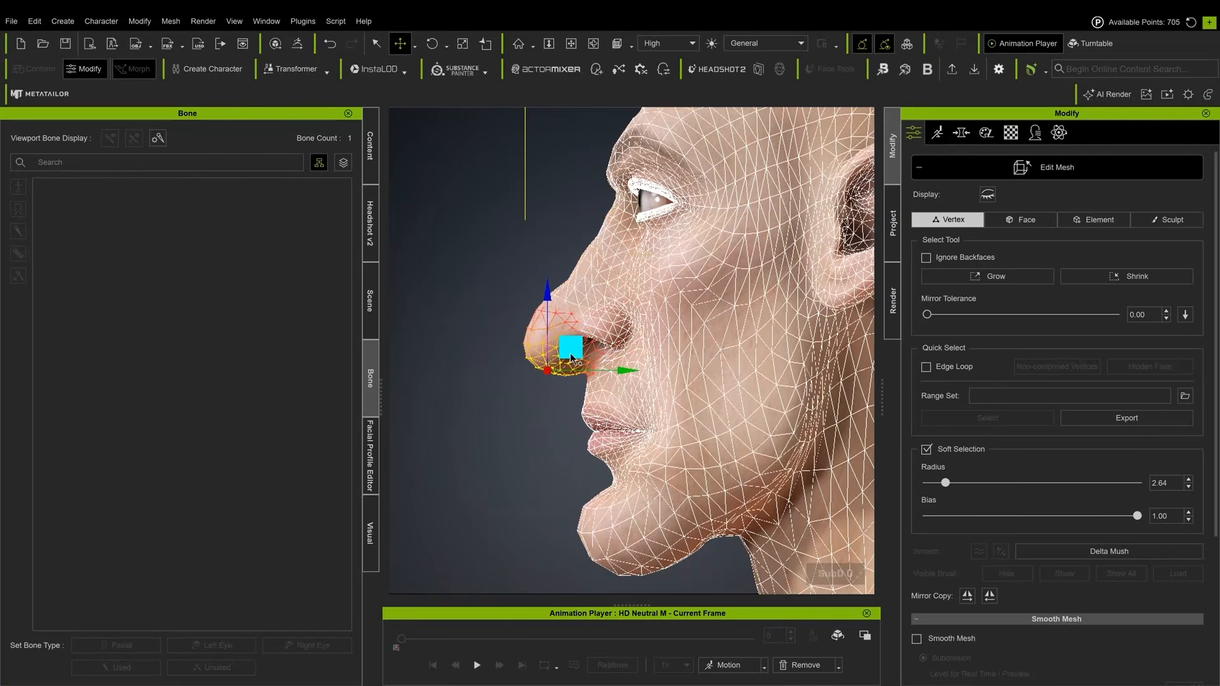
pyautogui.click(570, 280)
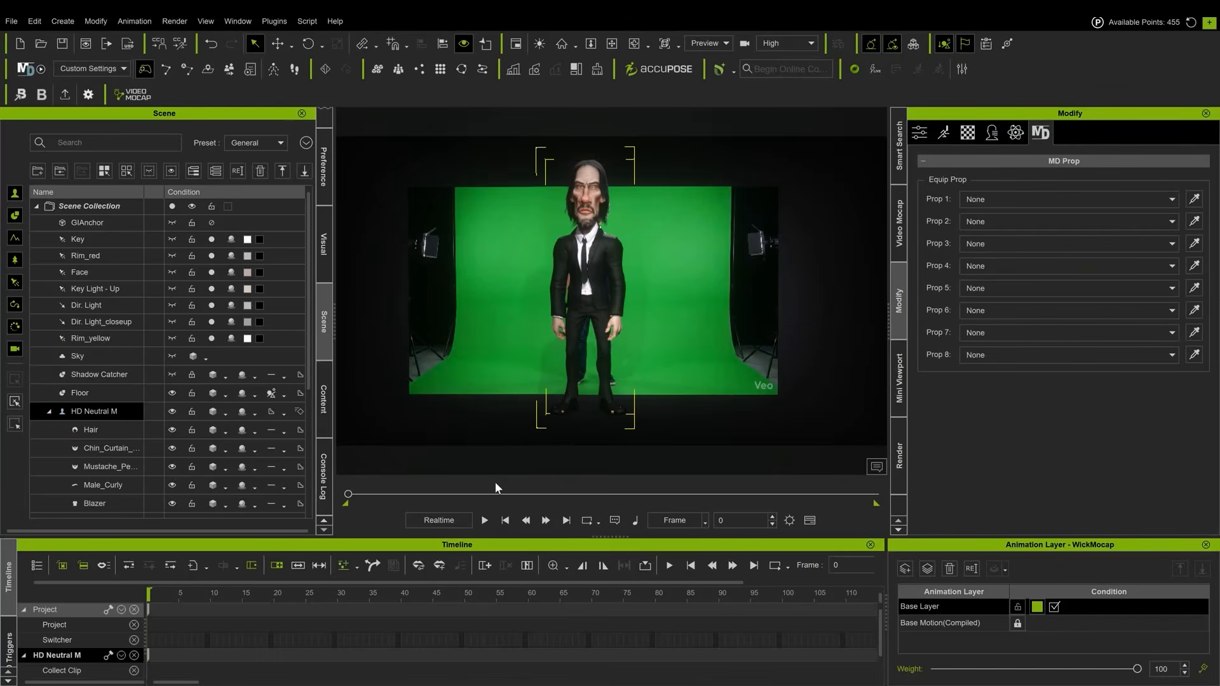
pyautogui.click(485, 521)
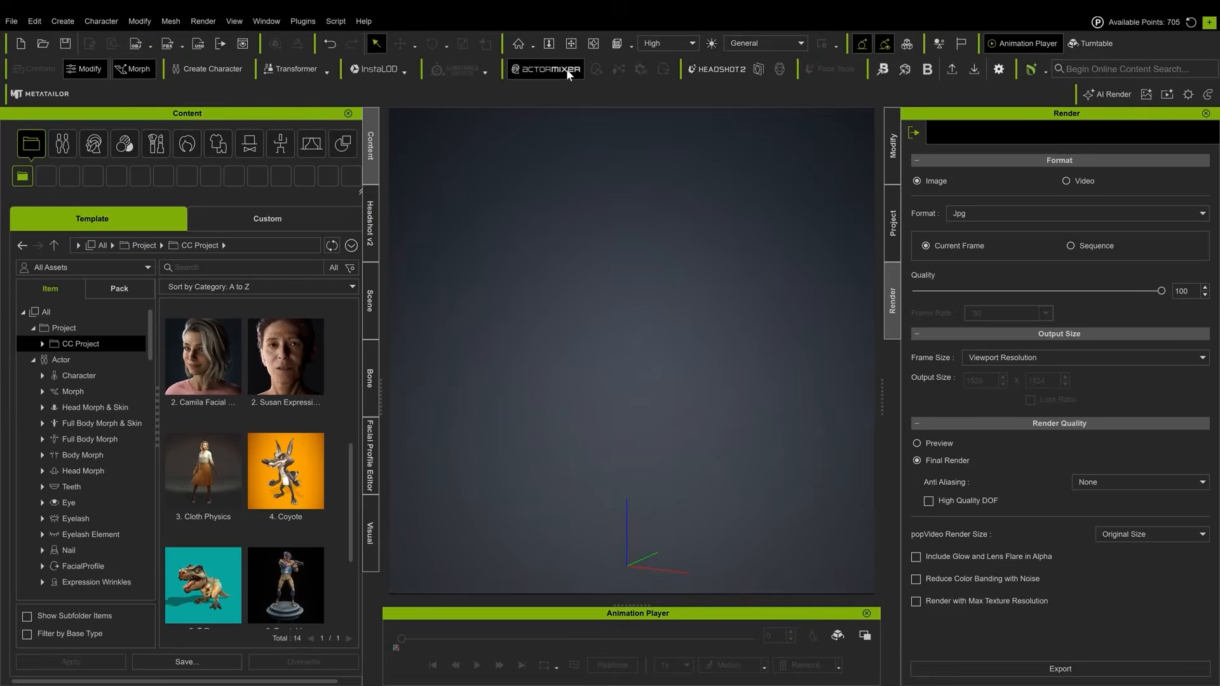
# Open ActorMIXER, discarding the current project without saving it
pyautogui.click(565, 69)
pyautogui.click(336, 317)
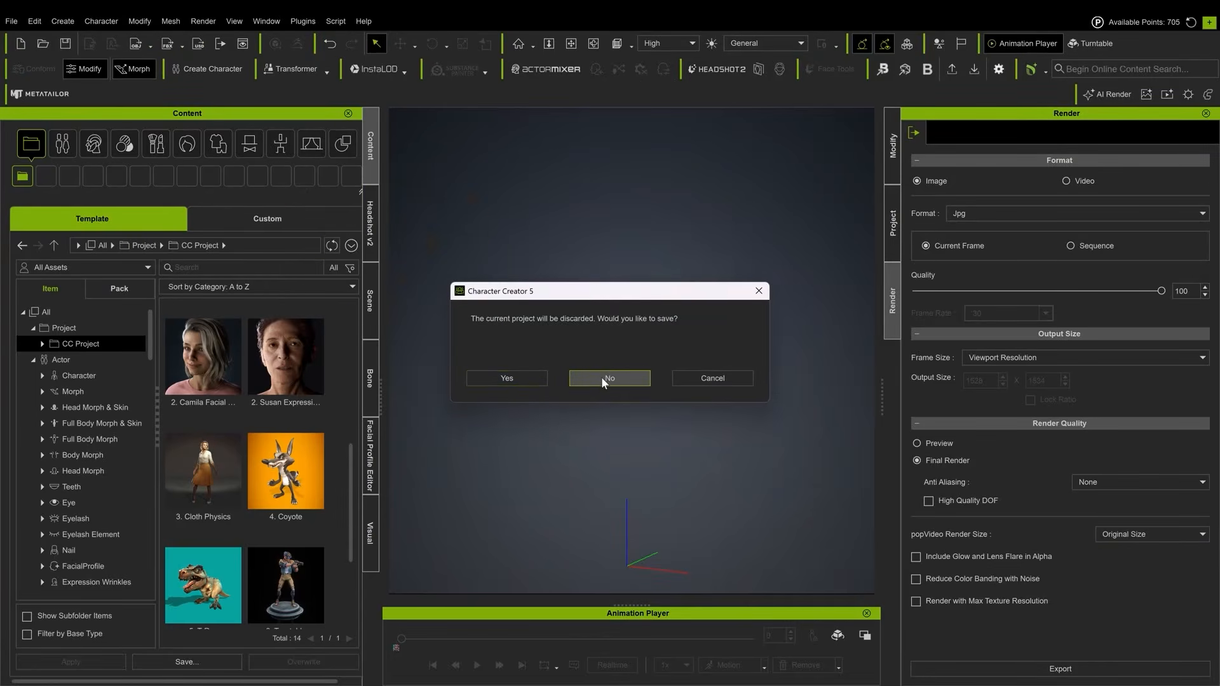
pyautogui.click(602, 377)
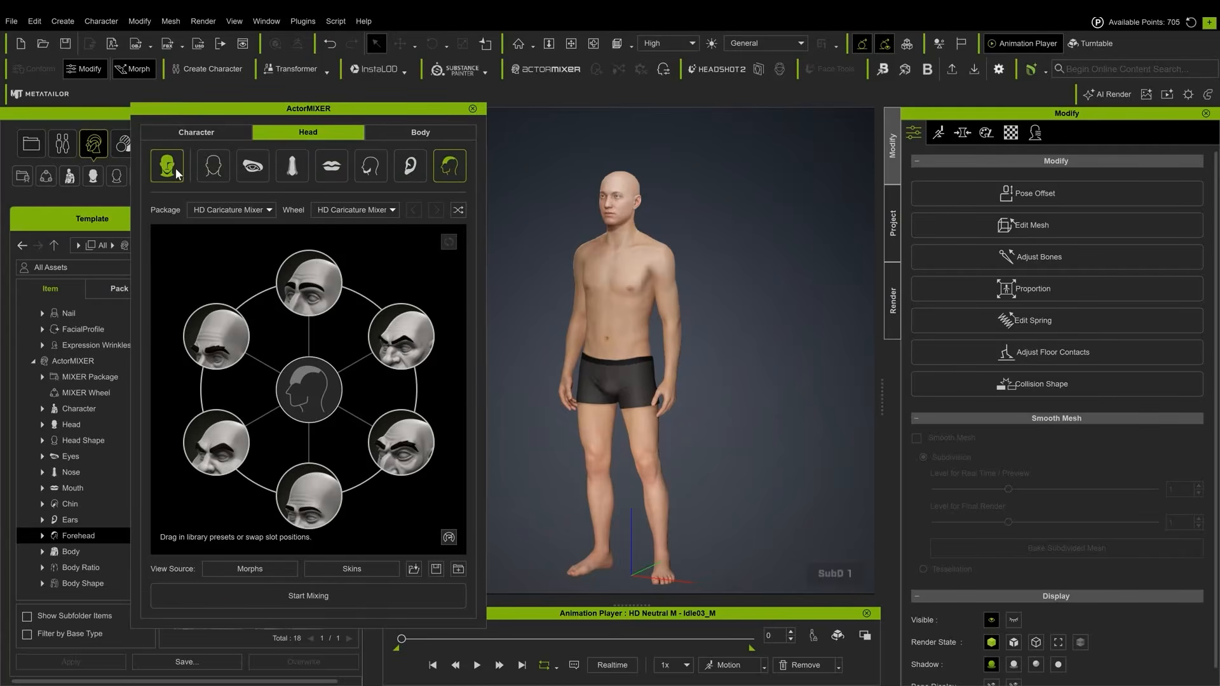
# Start mixing on the Character tab and blend the full body toward the thin caricature shape
pyautogui.click(190, 134)
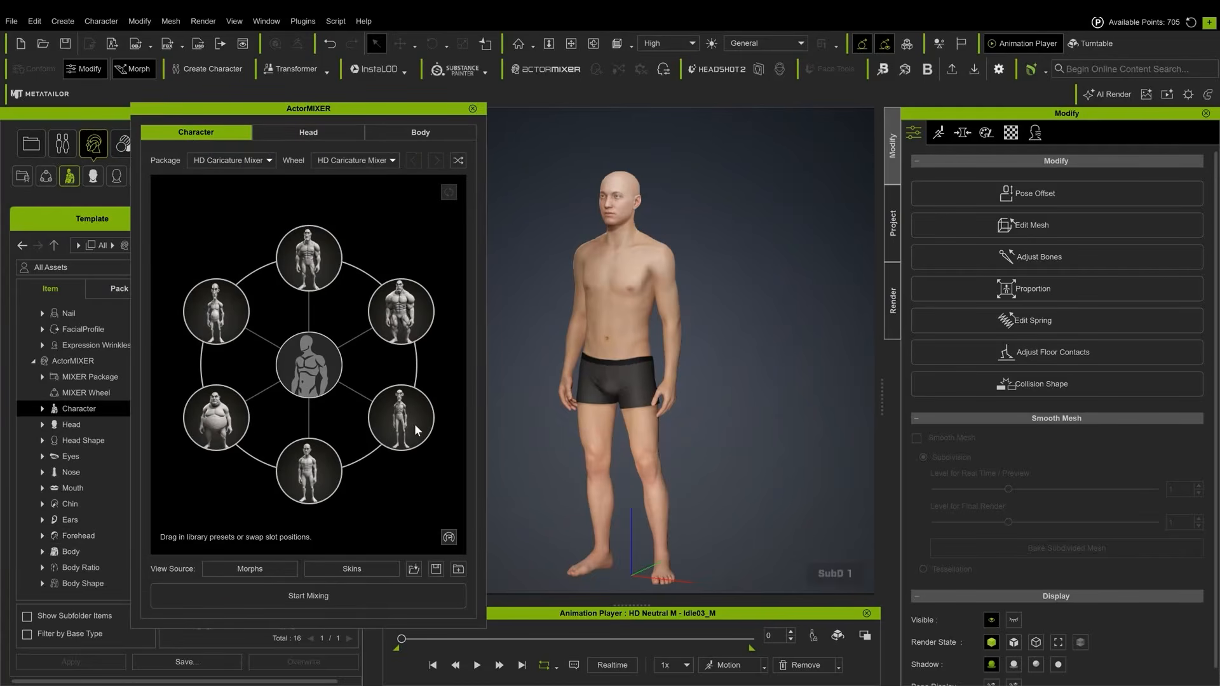
pyautogui.click(300, 595)
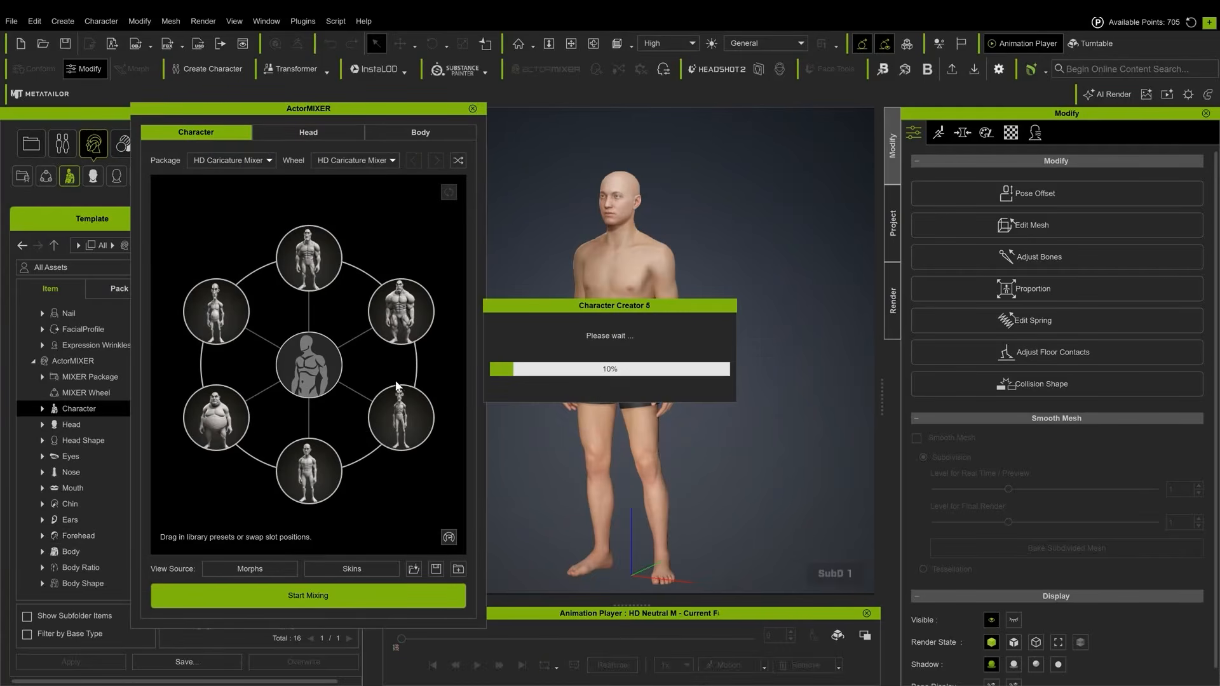
pyautogui.moveTo(376, 398); pyautogui.dragTo(401, 416)
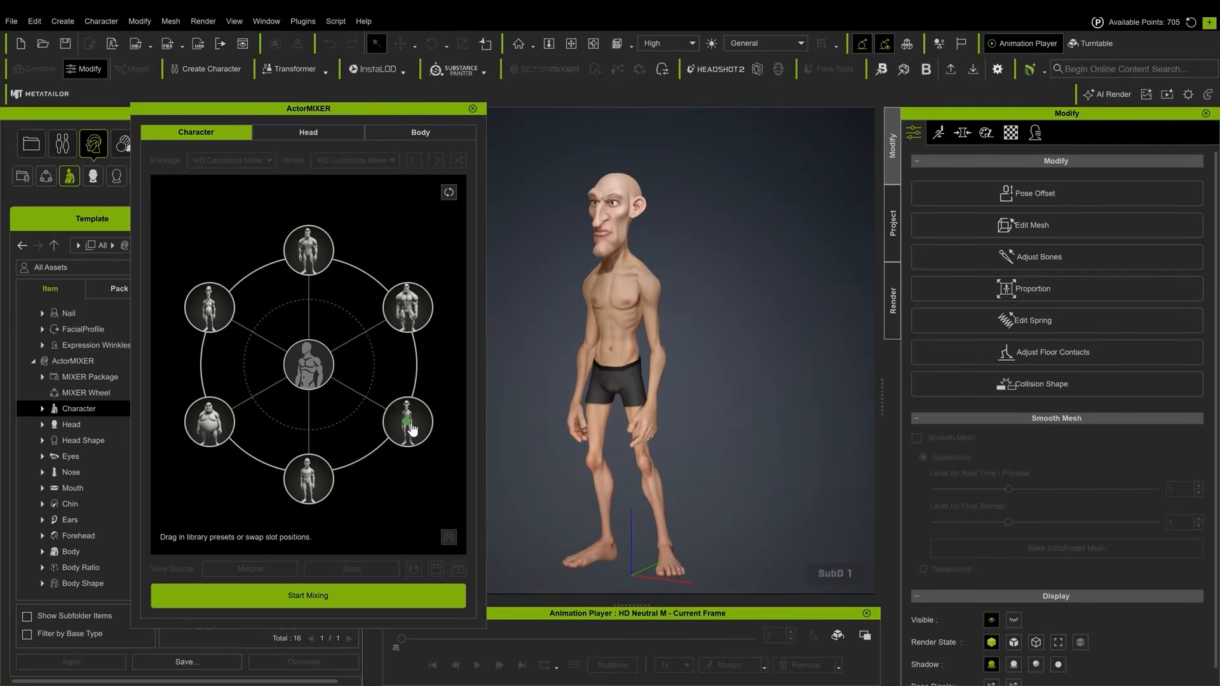
# Open the Nose region in the head mixer and zoom in on the character's face
pyautogui.click(309, 135)
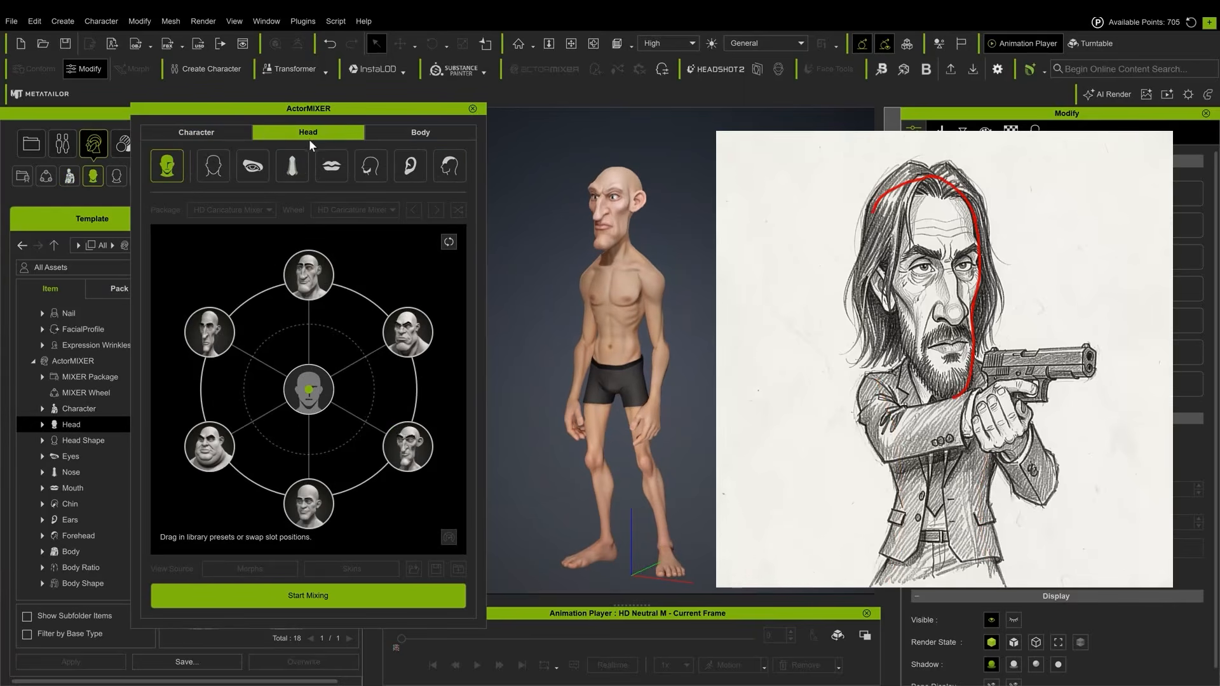
pyautogui.click(293, 169)
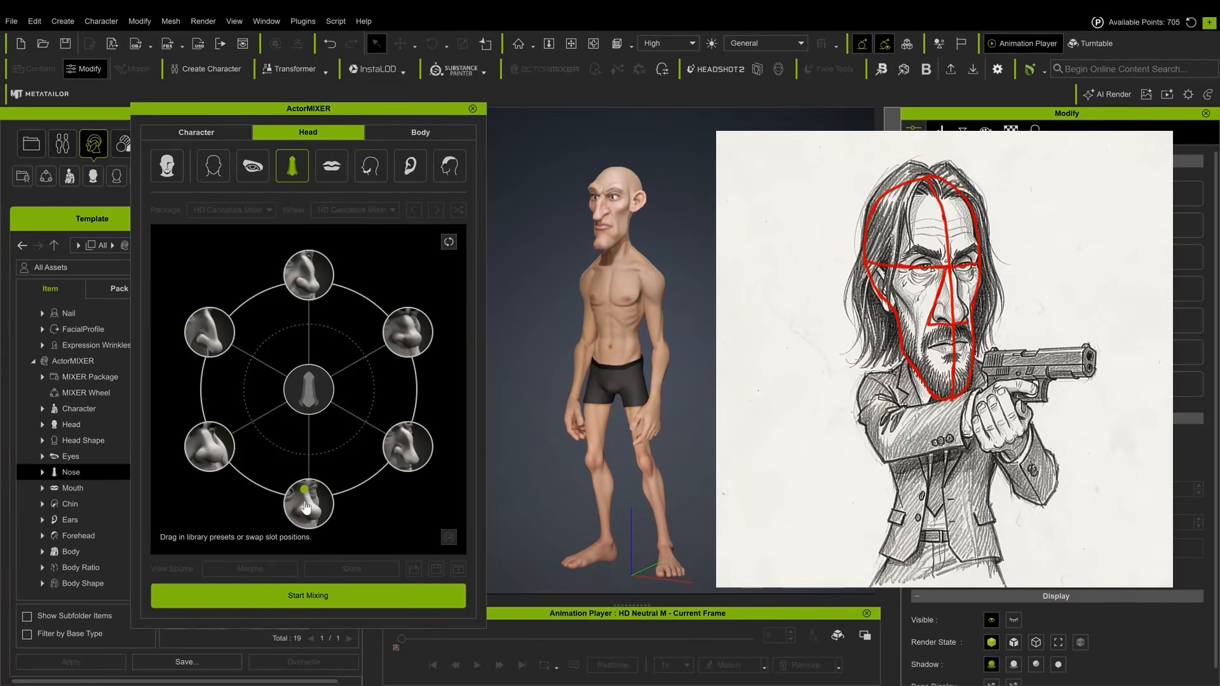
pyautogui.click(196, 132)
pyautogui.click(308, 134)
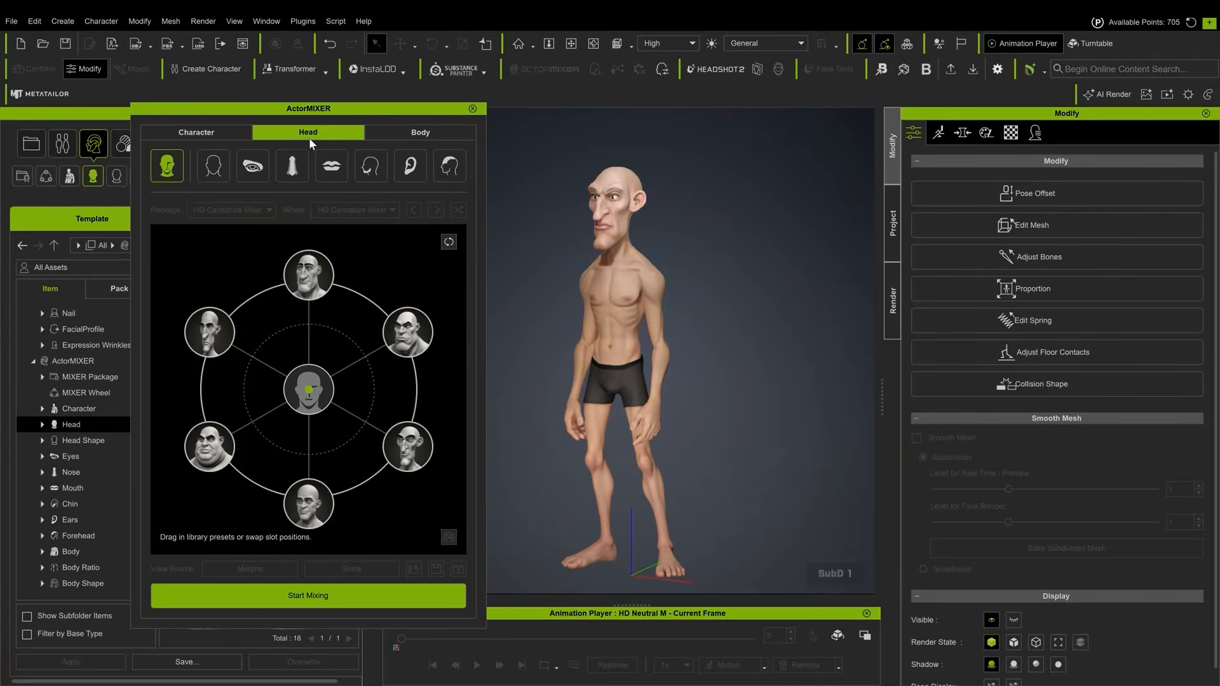
pyautogui.click(299, 176)
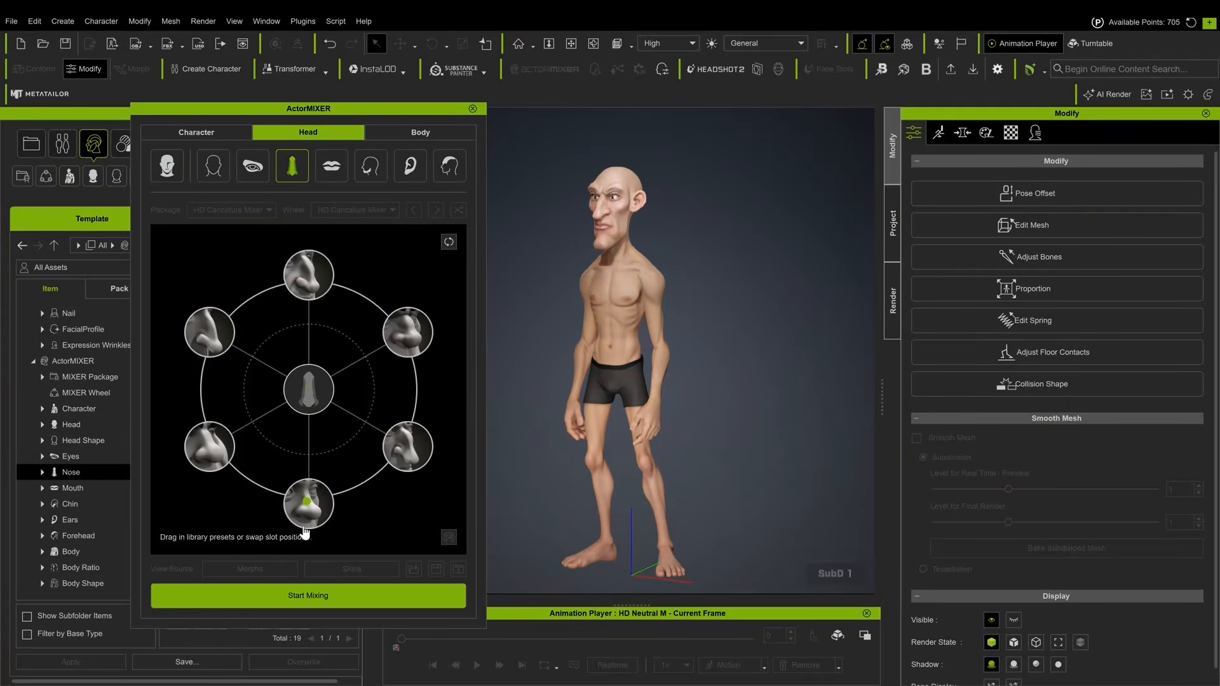
pyautogui.moveTo(559, 352); pyautogui.dragTo(642, 343, button='right')
pyautogui.scroll(4, 730, 177)
pyautogui.moveTo(607, 181); pyautogui.dragTo(566, 333, button='middle')
pyautogui.scroll(4, 585, 249)
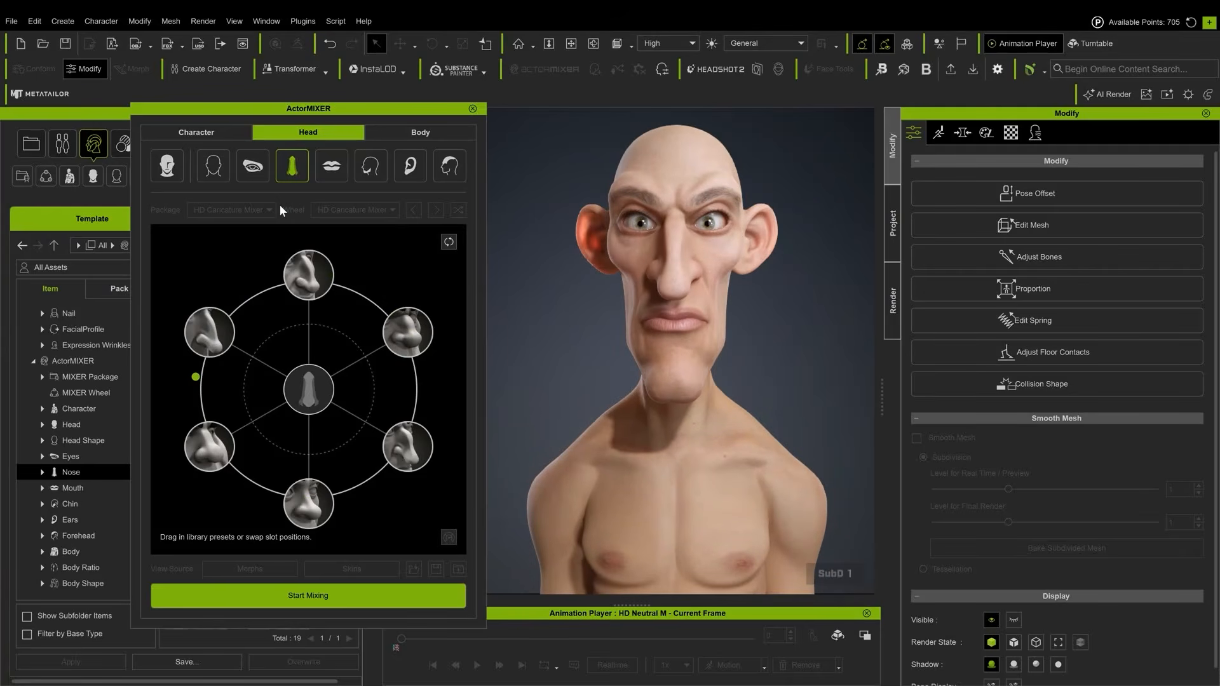
# Blend the torso on the Body tab toward the lower-right body shape
pyautogui.click(412, 134)
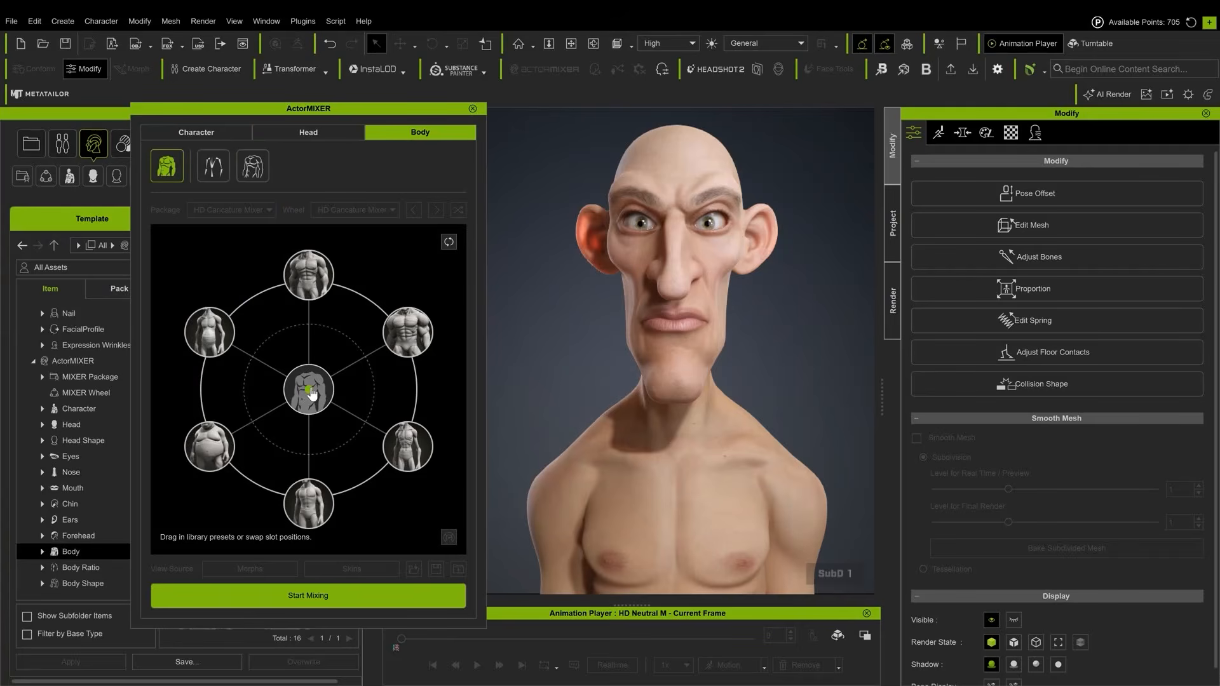
pyautogui.moveTo(310, 390); pyautogui.dragTo(369, 429)
# Adjust the whole-head blend on the Head tab toward the lower head shape
pyautogui.click(197, 135)
pyautogui.click(306, 134)
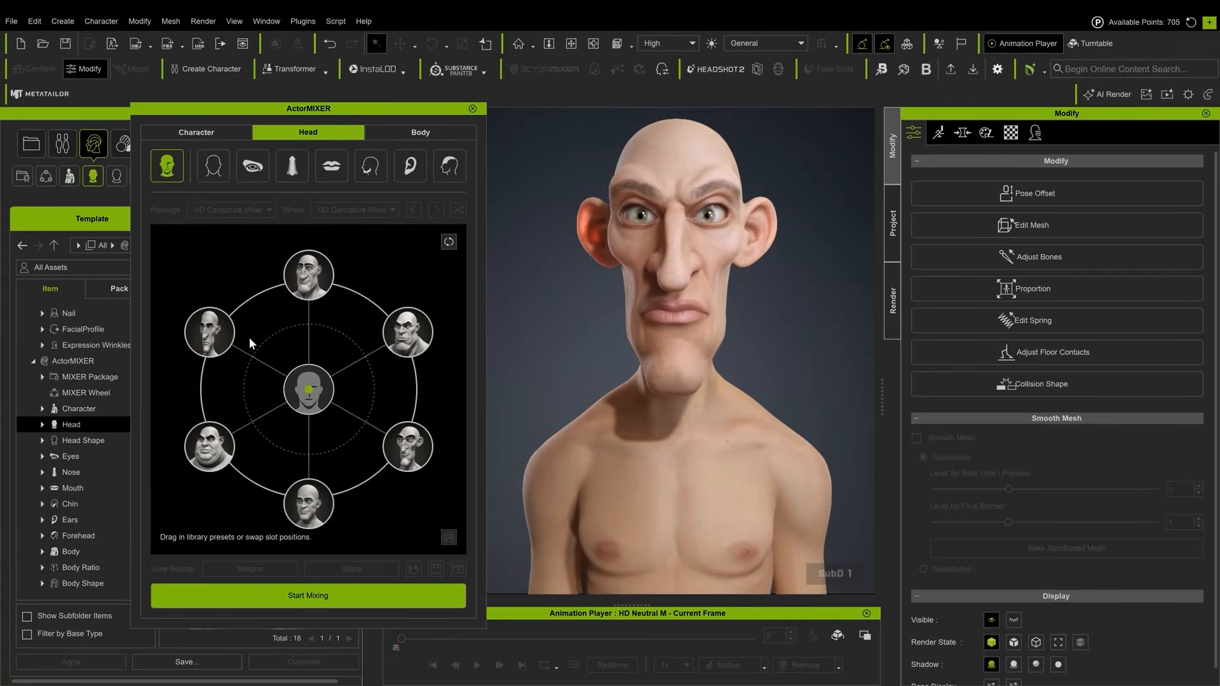
pyautogui.moveTo(260, 381); pyautogui.dragTo(307, 436)
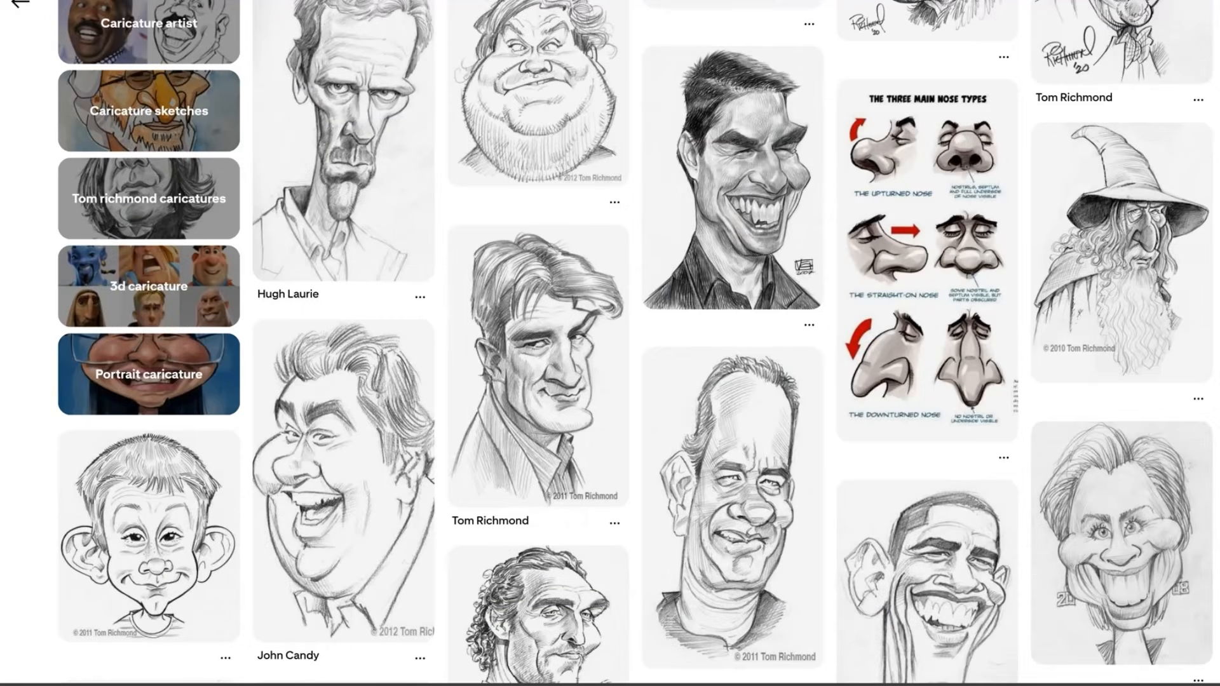
# Browse the caricature reference drawings
pyautogui.scroll(-6, 702, 200)
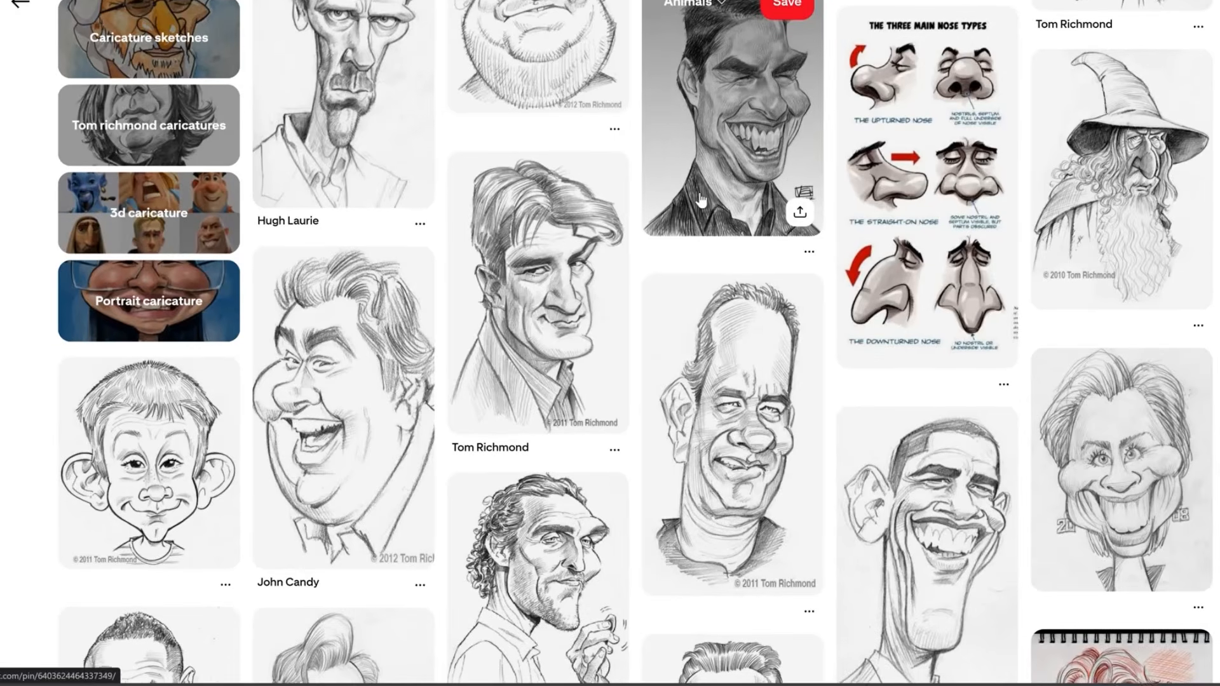
pyautogui.scroll(-4, 701, 200)
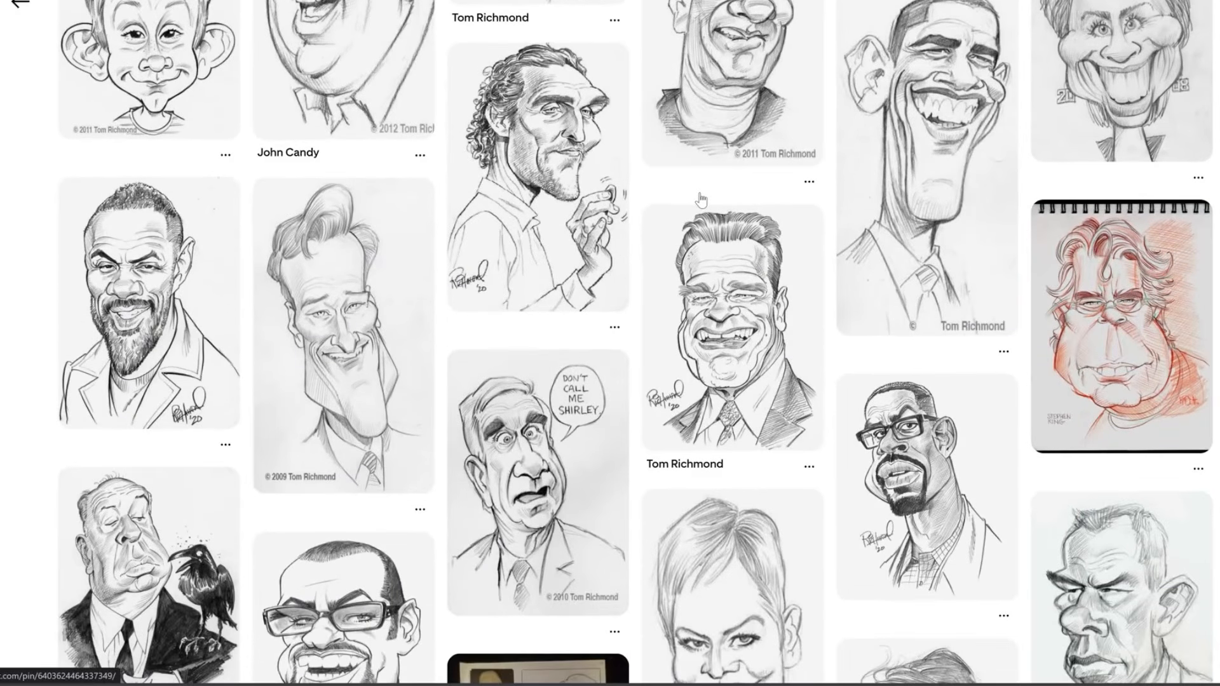
pyautogui.scroll(-6, 701, 199)
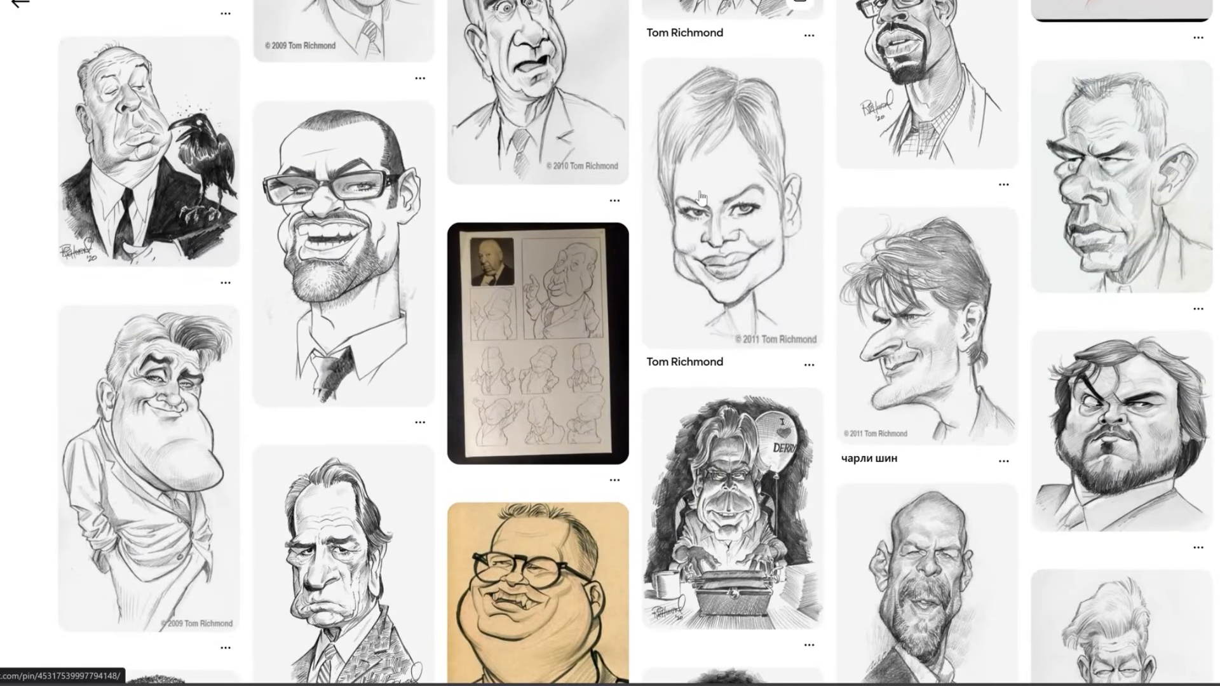
pyautogui.scroll(-7, 701, 200)
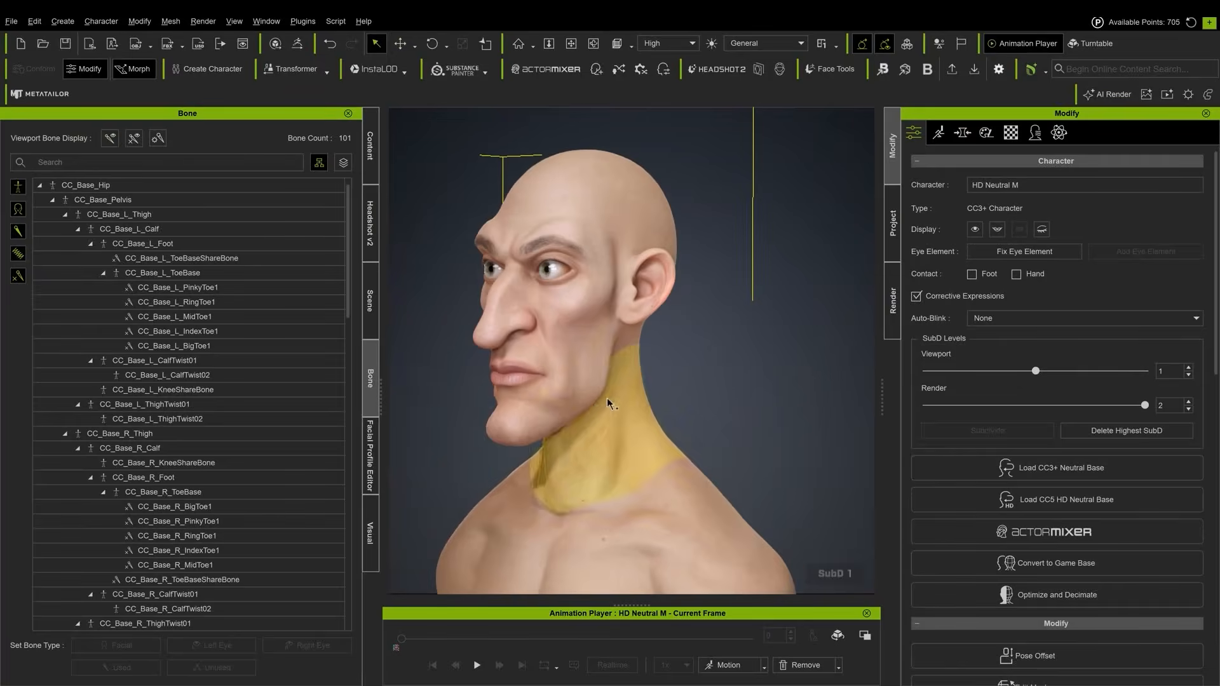
# Reshape the head proportions by moving the facial bone gizmo in the viewport
pyautogui.moveTo(593, 448); pyautogui.dragTo(804, 259, button='right')
pyautogui.scroll(-3, 804, 259)
pyautogui.moveTo(750, 298); pyautogui.dragTo(782, 318, button='middle')
pyautogui.scroll(5, 632, 204)
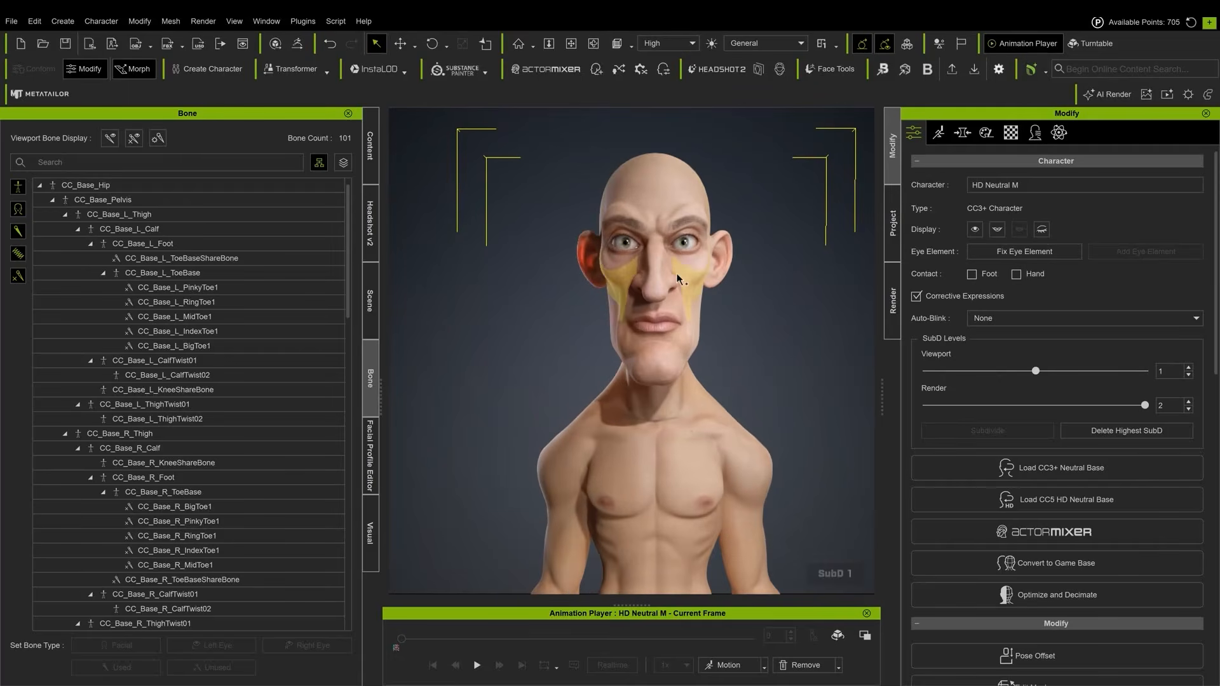
# Adjust facial morphs by picking regions on the face, and bake the morph changes
pyautogui.click(963, 132)
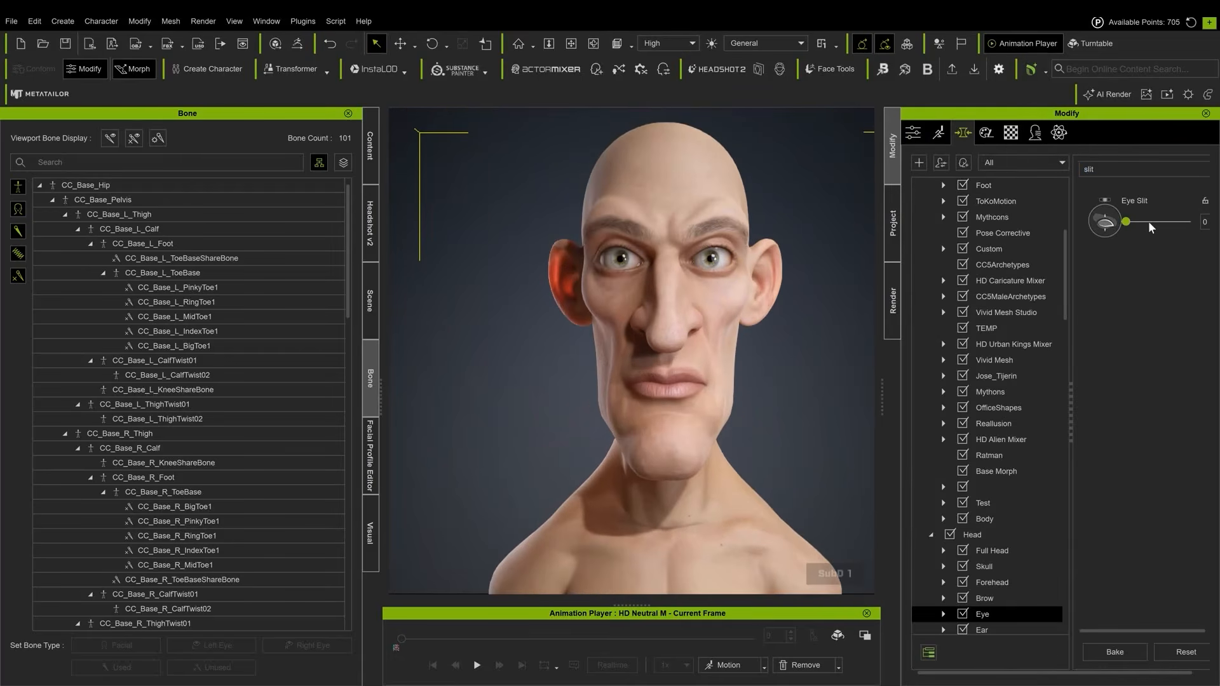
pyautogui.click(674, 264)
pyautogui.click(692, 368)
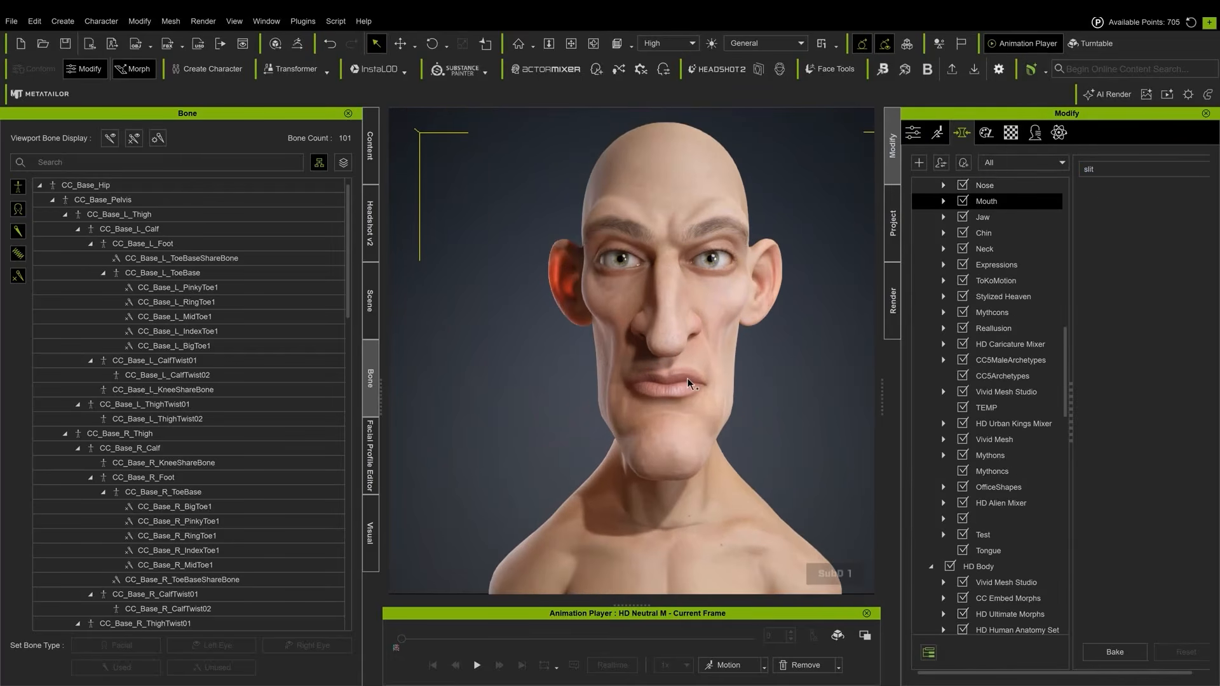
pyautogui.click(703, 335)
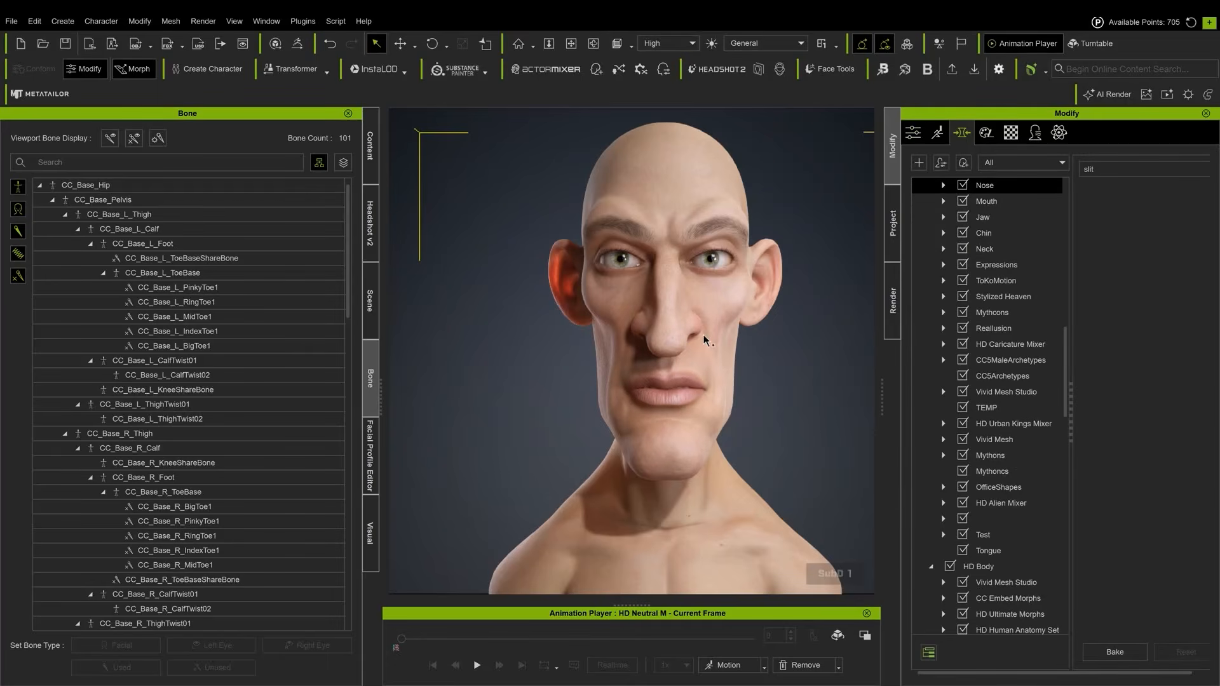
pyautogui.click(1114, 652)
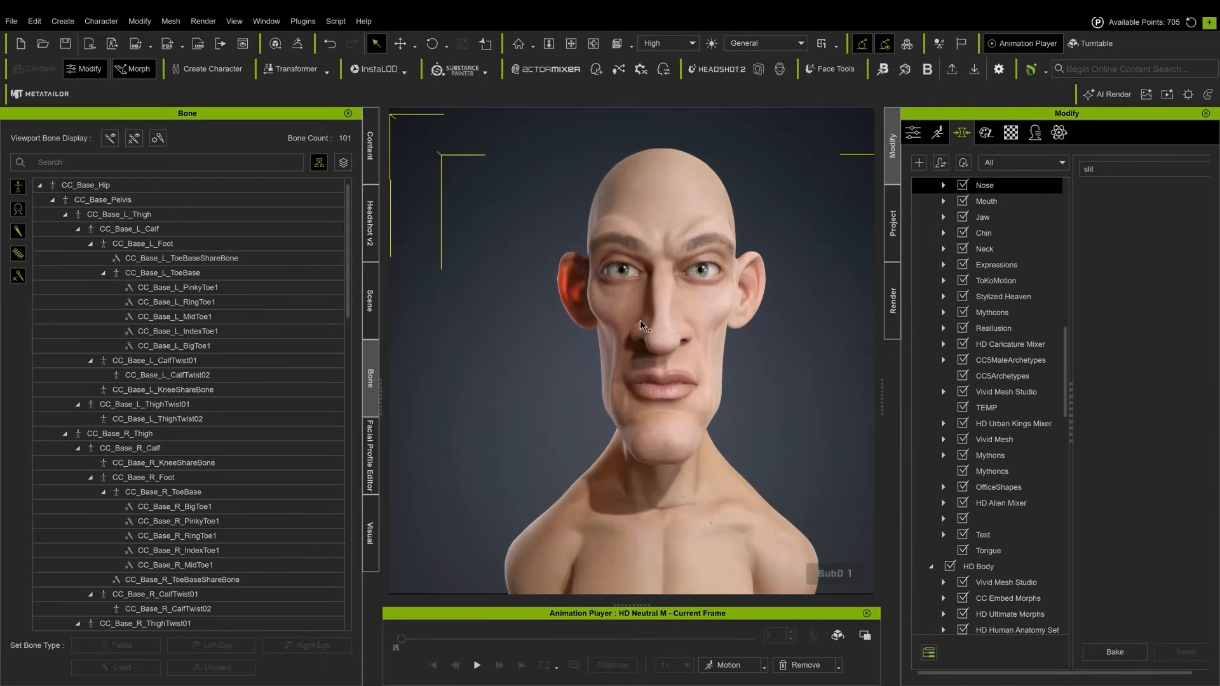
pyautogui.click(661, 269)
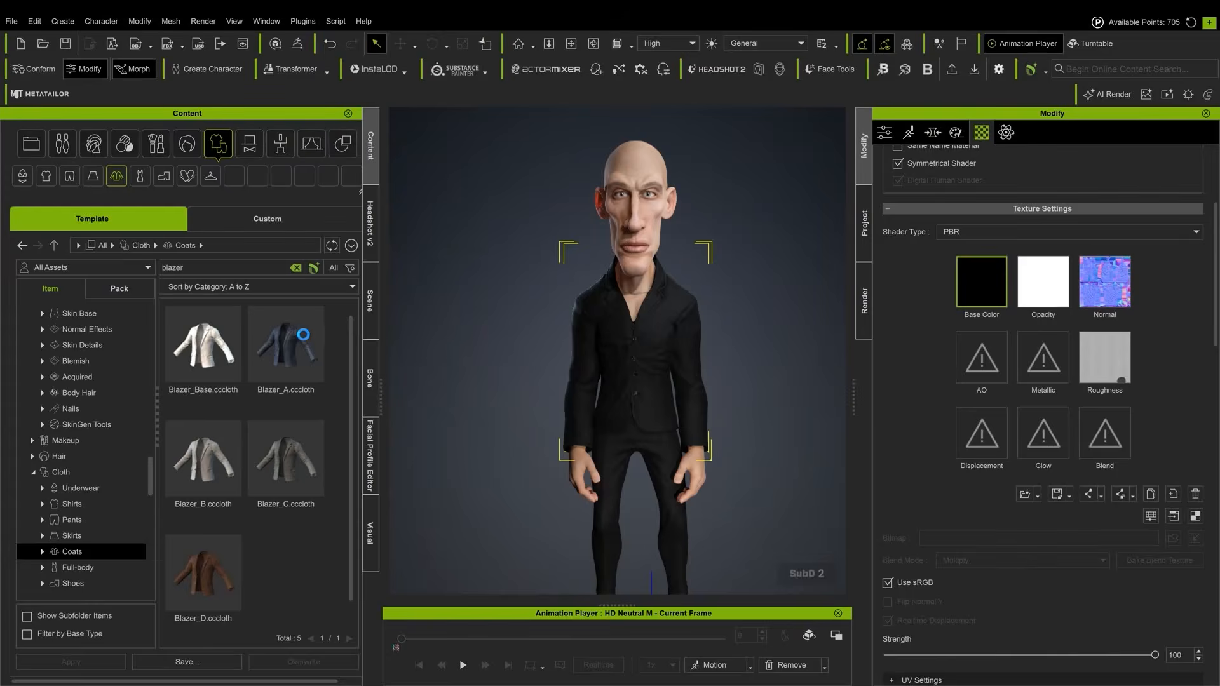
pyautogui.doubleClick(295, 337)
pyautogui.click(506, 416)
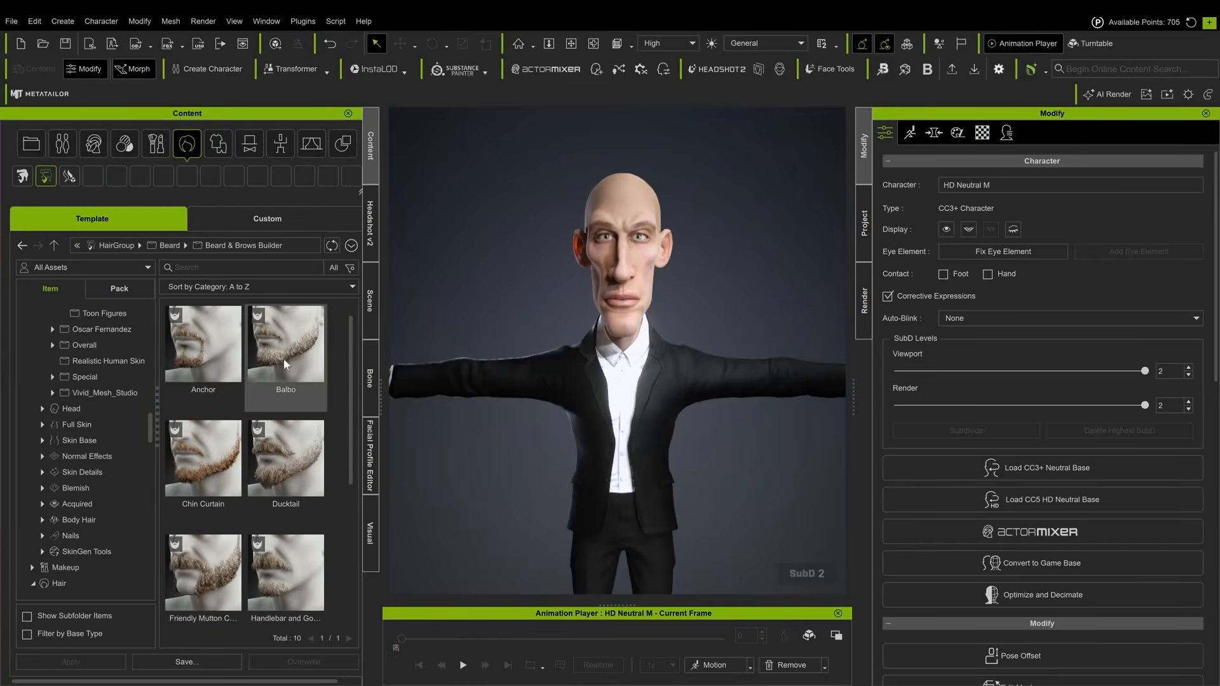
# Apply the Chin Curtain beard to the character
pyautogui.doubleClick(217, 443)
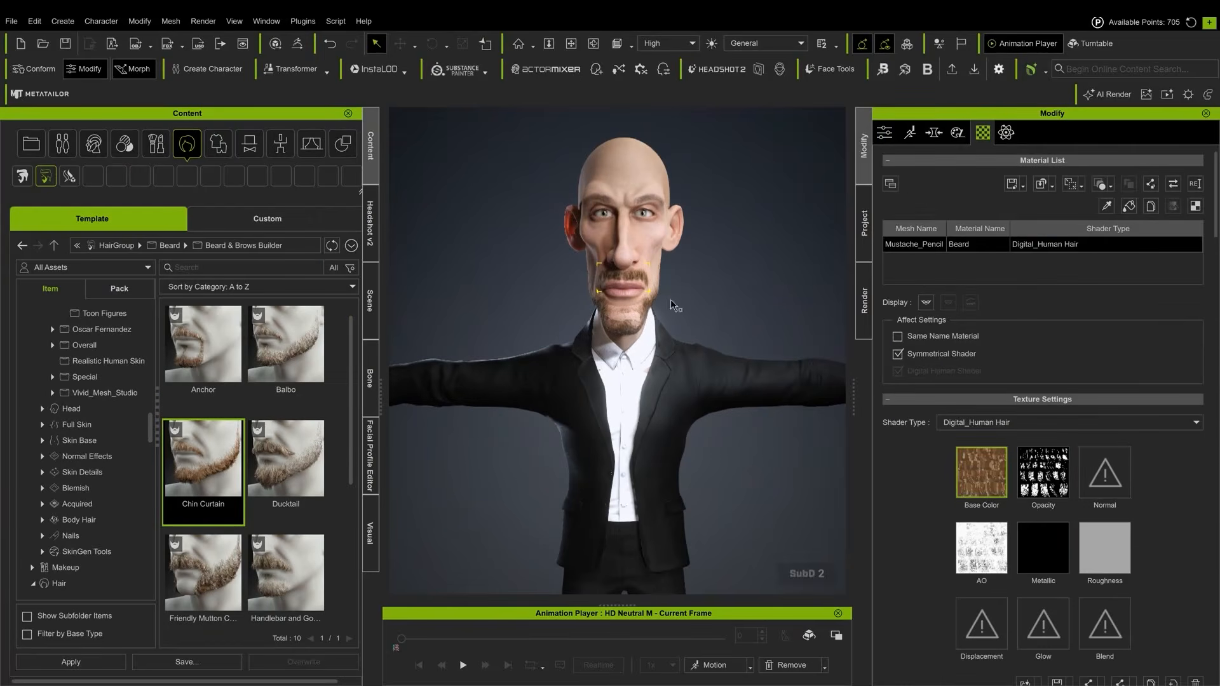
pyautogui.click(370, 292)
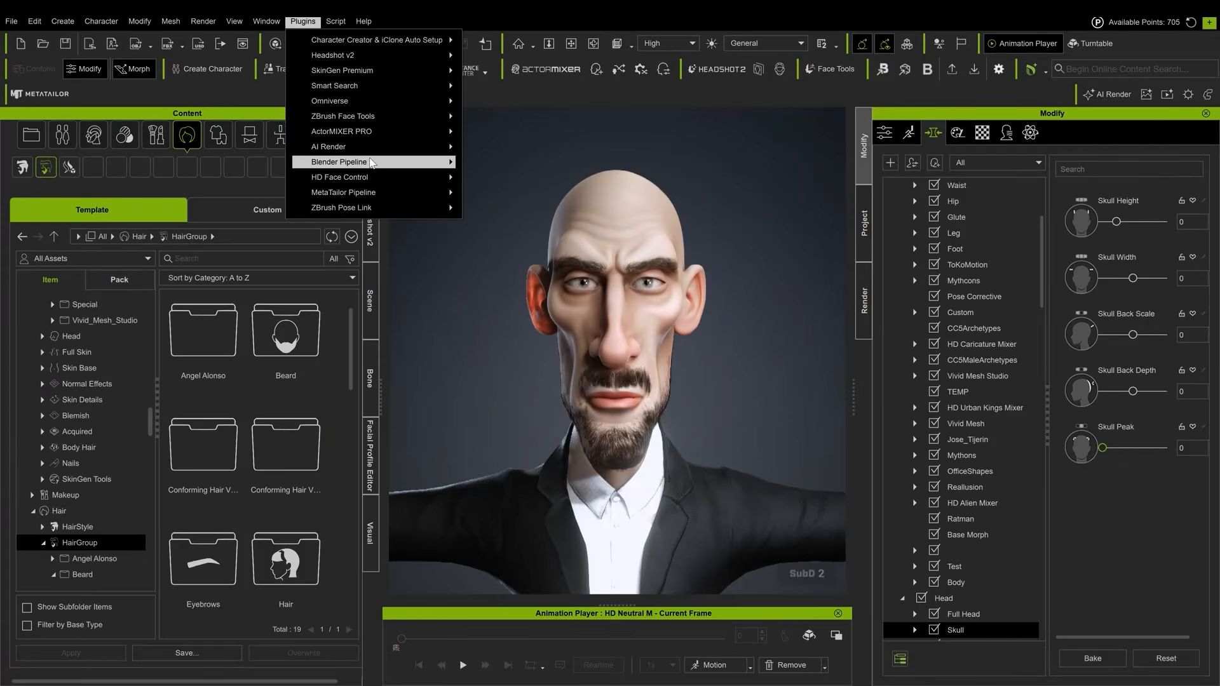
pyautogui.moveTo(371, 163)
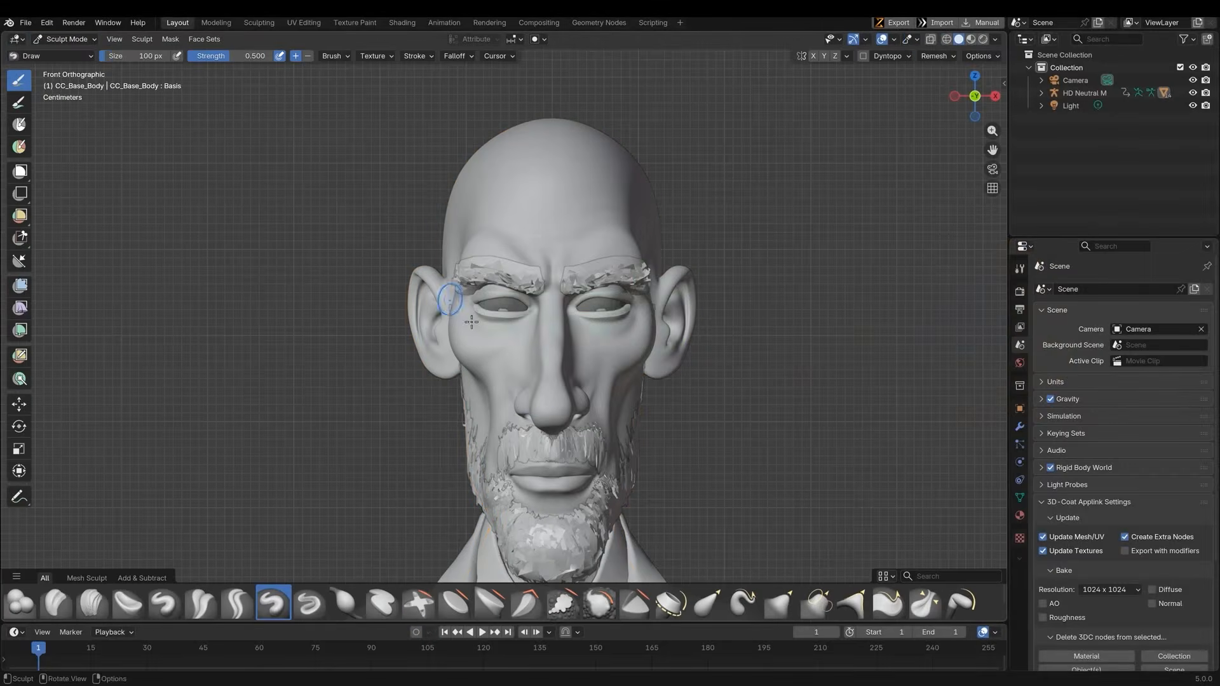
# Reshape the nose, then the mustache and beard, with the Grab brush in Sculpt Mode
pyautogui.scroll(4, 517, 273)
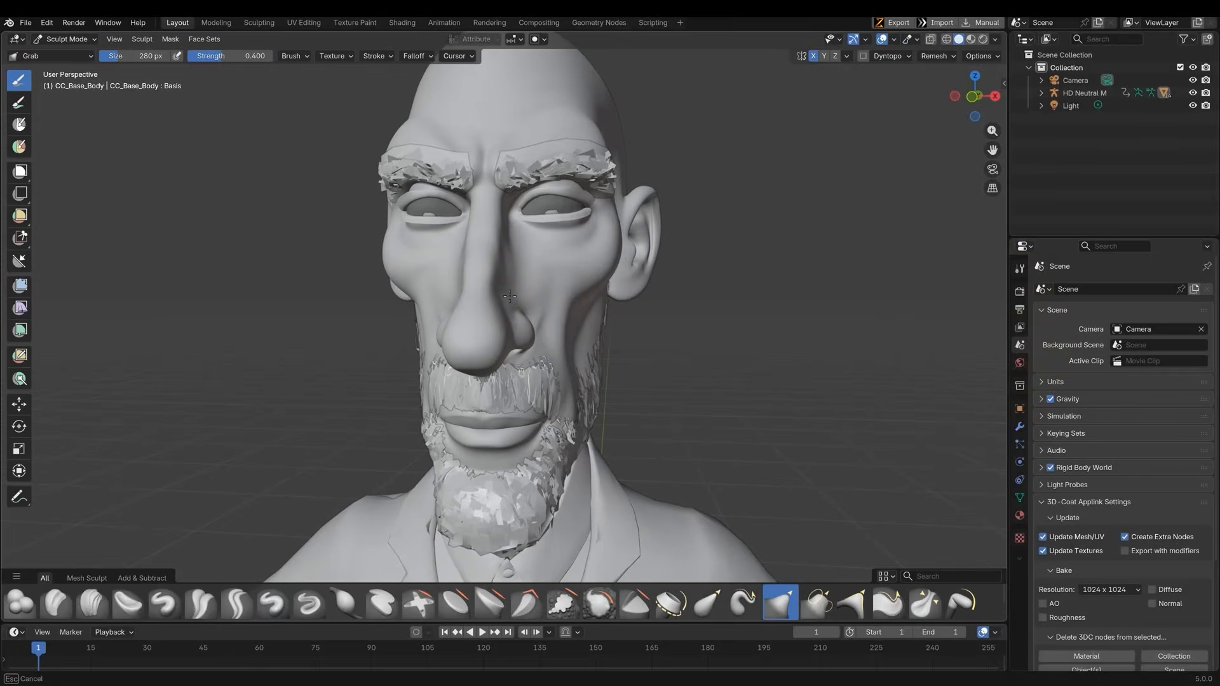
pyautogui.moveTo(510, 297)
pyautogui.keyDown('alt'); pyautogui.mouseDown(button='middle')
pyautogui.moveTo(501, 278)
pyautogui.moveTo(502, 381)
pyautogui.moveTo(553, 368)
pyautogui.moveTo(496, 355)
pyautogui.mouseUp(button='middle'); pyautogui.keyUp('alt')
pyautogui.hotkey('alt', 'q')
pyautogui.moveTo(572, 318); pyautogui.dragTo(684, 316, button='middle')
pyautogui.moveTo(685, 316); pyautogui.dragTo(637, 403)
pyautogui.keyDown('alt'); pyautogui.moveTo(637, 401); pyautogui.dragTo(625, 326, button='middle'); pyautogui.keyUp('alt')
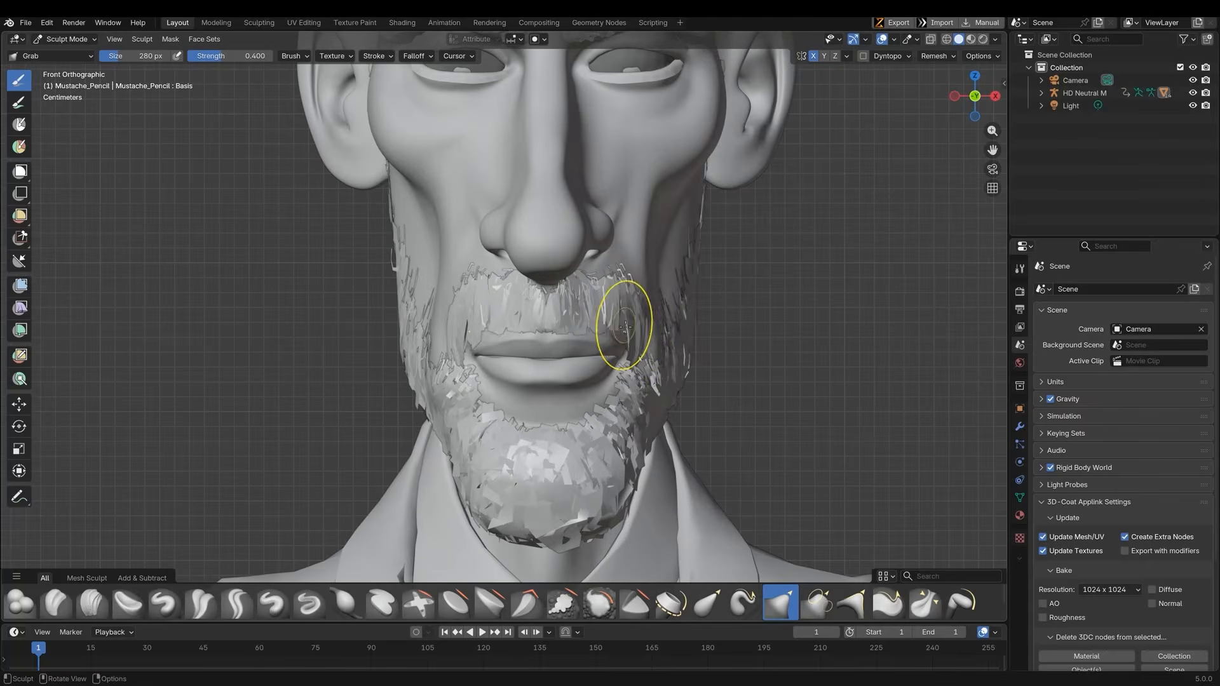
pyautogui.moveTo(645, 370); pyautogui.dragTo(644, 377)
pyautogui.moveTo(644, 330)
pyautogui.keyDown('ctrl'); pyautogui.mouseDown(button='middle')
pyautogui.moveTo(649, 359)
pyautogui.moveTo(610, 306)
pyautogui.mouseUp(button='middle'); pyautogui.keyUp('ctrl')
pyautogui.moveTo(517, 127)
pyautogui.keyDown('ctrl'); pyautogui.mouseDown(button='middle')
pyautogui.moveTo(518, 172)
pyautogui.moveTo(591, 190)
pyautogui.mouseUp(button='middle'); pyautogui.keyUp('ctrl')
pyautogui.moveTo(546, 362)
pyautogui.keyDown('ctrl'); pyautogui.mouseDown(button='middle')
pyautogui.moveTo(523, 296)
pyautogui.moveTo(565, 302)
pyautogui.moveTo(589, 333)
pyautogui.mouseUp(button='middle'); pyautogui.keyUp('ctrl')
pyautogui.hotkey('alt', 'q')
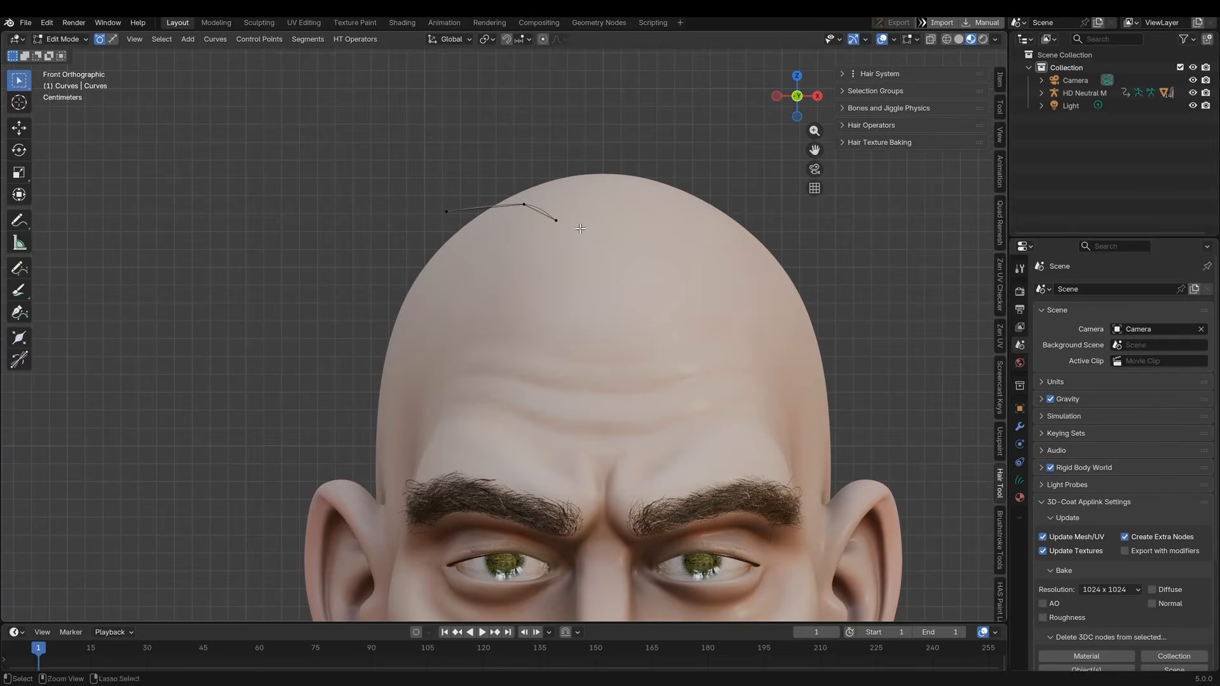
# Create a hair strand curve over the scalp and set it up as a Hair Tool hair system
pyautogui.keyDown('ctrl'); pyautogui.rightClick(583, 239); pyautogui.keyUp('ctrl')
pyautogui.keyDown('shift'); pyautogui.moveTo(580, 239); pyautogui.dragTo(731, 286, button='middle'); pyautogui.keyUp('shift')
pyautogui.press('g')
pyautogui.click(327, 439)
pyautogui.press('g')
pyautogui.click(398, 226)
pyautogui.click(859, 74)
pyautogui.click(860, 140)
pyautogui.click(862, 202)
pyautogui.click(911, 221)
pyautogui.click(885, 419)
pyautogui.moveTo(608, 222); pyautogui.dragTo(559, 275, button='middle')
pyautogui.scroll(-2, 559, 275)
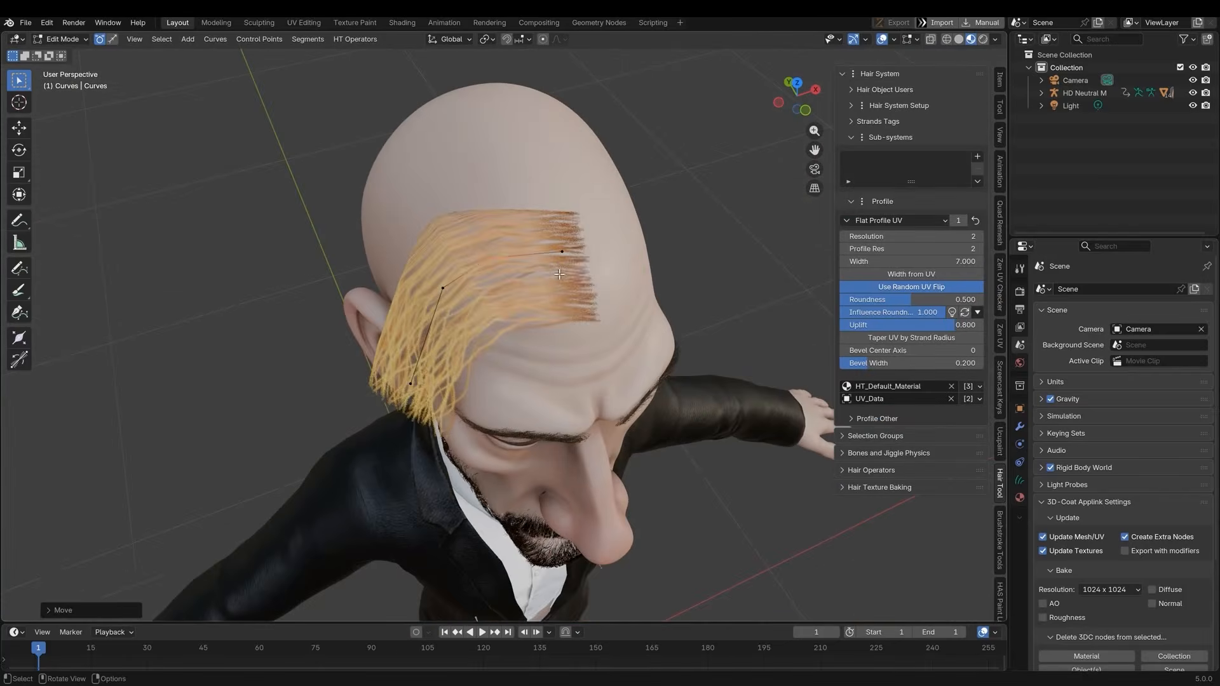
pyautogui.click(648, 257)
# Set the strand profile width to 1.5 and move its control points to follow the side of the head
pyautogui.moveTo(941, 261); pyautogui.dragTo(909, 261)
pyautogui.moveTo(636, 305); pyautogui.dragTo(540, 245, button='middle')
pyautogui.click(491, 191)
pyautogui.press('g')
pyautogui.click(496, 245)
pyautogui.click(585, 185)
pyautogui.press('g')
pyautogui.click(589, 179)
pyautogui.click(445, 311)
pyautogui.press('g')
pyautogui.click(459, 280)
pyautogui.moveTo(459, 279); pyautogui.dragTo(591, 273, button='middle')
pyautogui.click(535, 179)
pyautogui.press('g')
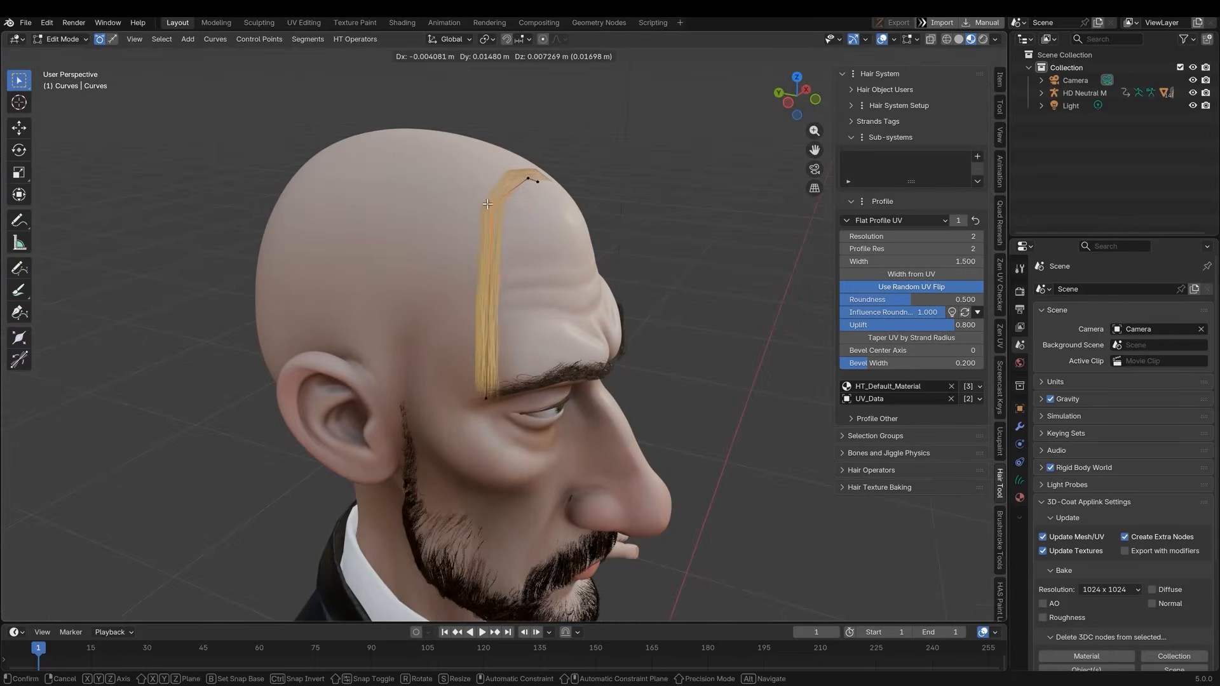
pyautogui.click(537, 181)
pyautogui.moveTo(559, 318); pyautogui.dragTo(513, 348, button='middle')
# Add a hair sub-system to the strand and reposition the strand's control points
pyautogui.click(979, 157)
pyautogui.click(1015, 227)
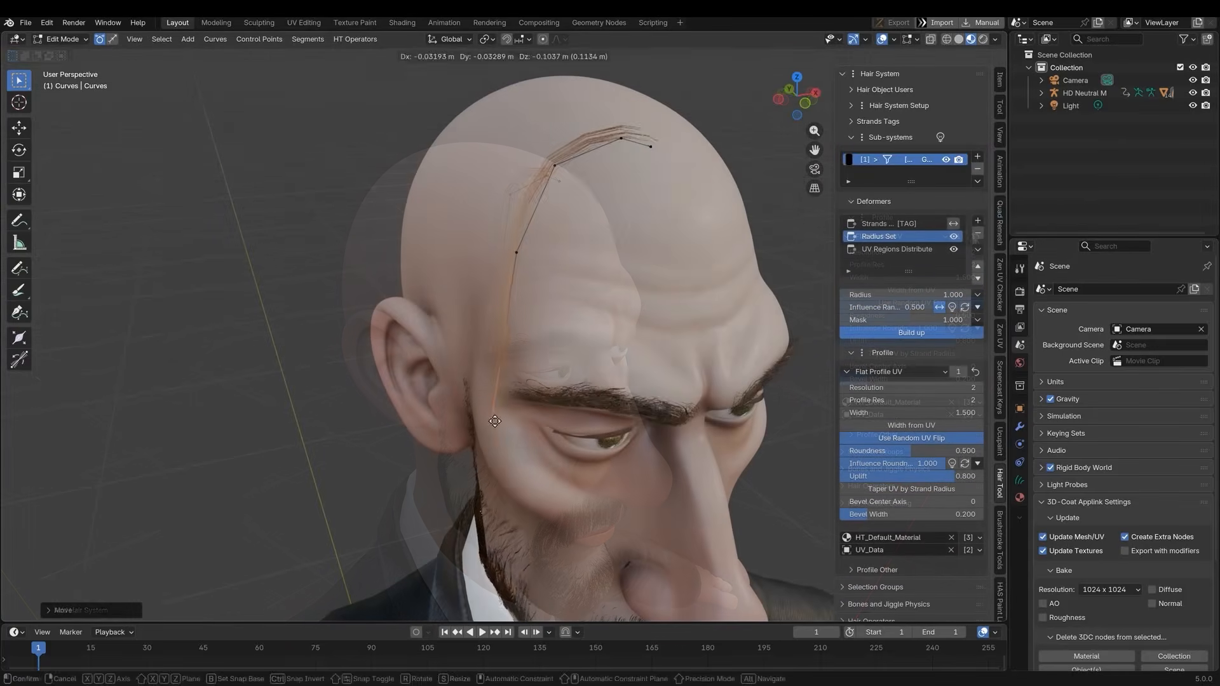
pyautogui.click(508, 274)
pyautogui.moveTo(483, 286); pyautogui.dragTo(572, 290, button='middle')
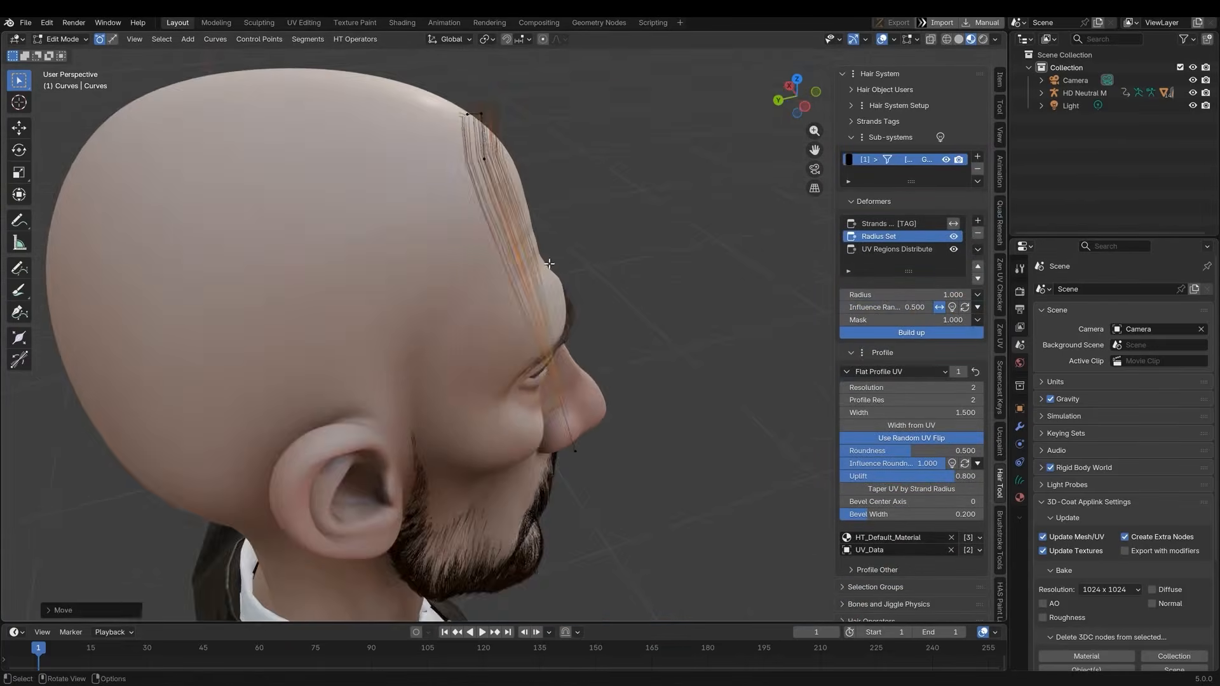
pyautogui.press('g')
pyautogui.click(461, 272)
pyautogui.click(454, 472)
pyautogui.press('g')
pyautogui.click(471, 521)
# Set the profile resolution to 4 and switch the hair curves into Sculpt Mode
pyautogui.moveTo(954, 388); pyautogui.dragTo(966, 387)
pyautogui.moveTo(699, 251); pyautogui.dragTo(572, 255, button='middle')
pyautogui.click(62, 39)
pyautogui.click(60, 74)
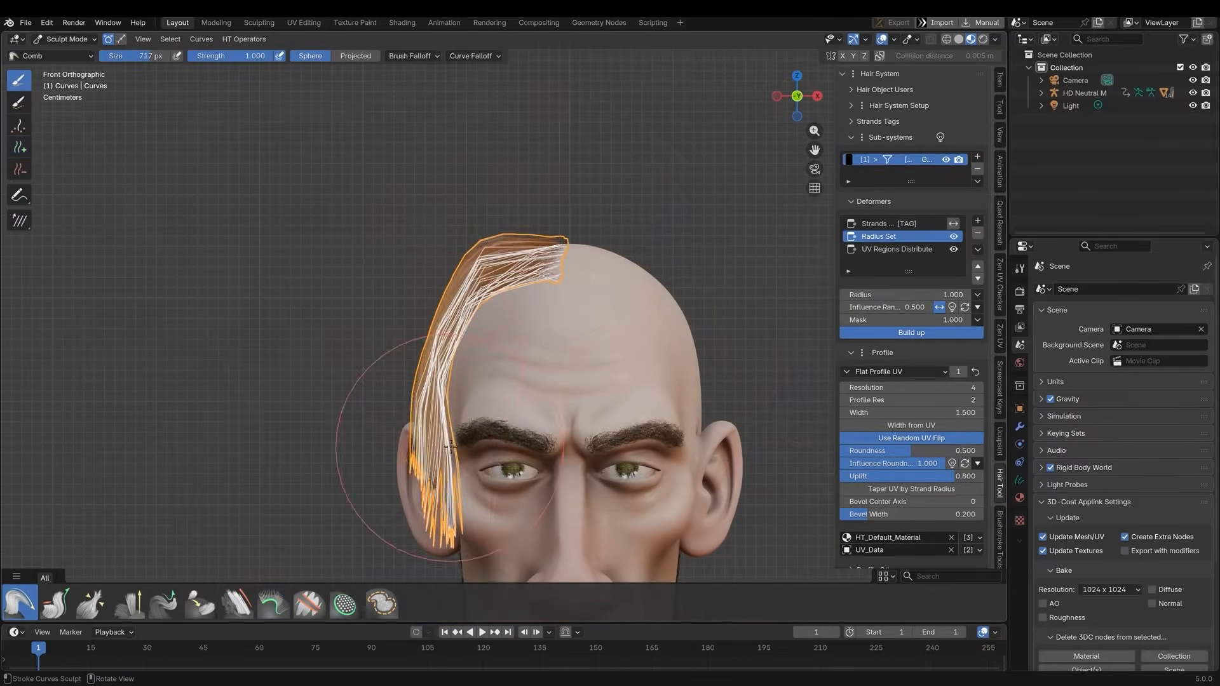
# Add strands over the head and comb them downward into long hair
pyautogui.moveTo(527, 247); pyautogui.dragTo(438, 209, button='middle')
pyautogui.press('KP_1')
pyautogui.moveTo(426, 333)
pyautogui.mouseDown(button='middle')
pyautogui.moveTo(356, 353)
pyautogui.moveTo(411, 340)
pyautogui.mouseUp(button='middle')
pyautogui.click(164, 604)
pyautogui.moveTo(450, 289); pyautogui.dragTo(458, 451)
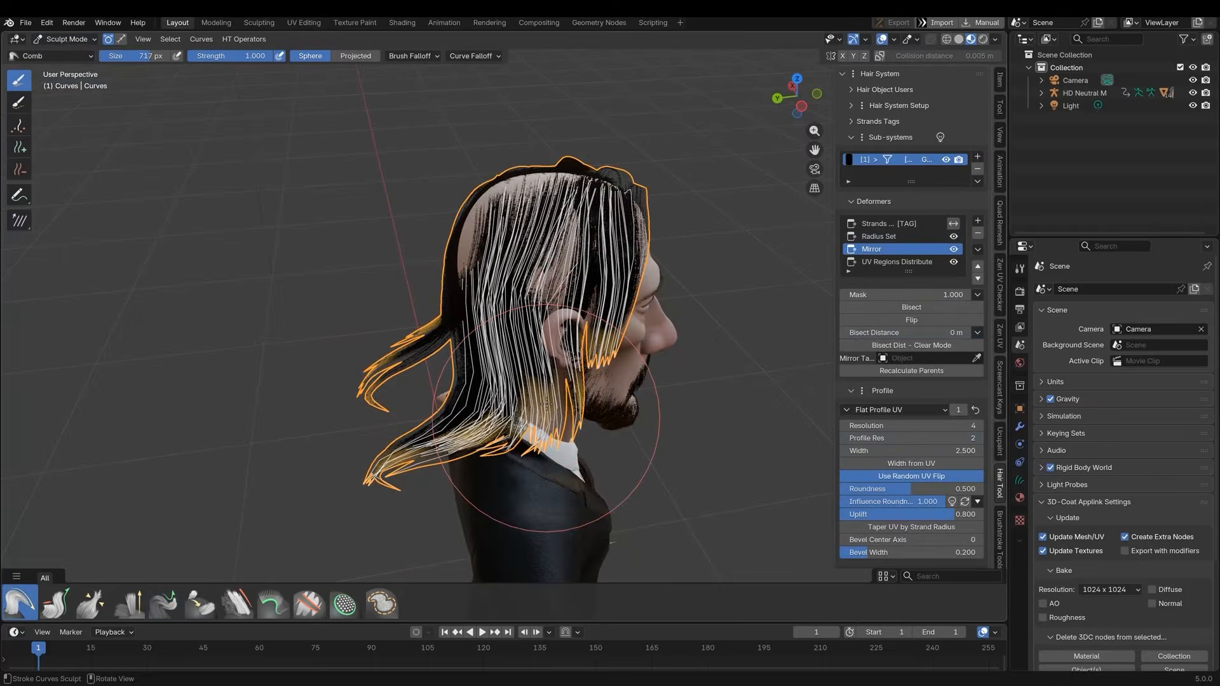
pyautogui.moveTo(545, 403)
pyautogui.mouseDown(button='middle')
pyautogui.moveTo(480, 366)
pyautogui.moveTo(356, 394)
pyautogui.moveTo(375, 419)
pyautogui.mouseUp(button='middle')
pyautogui.moveTo(382, 445); pyautogui.dragTo(449, 441)
pyautogui.moveTo(449, 441); pyautogui.dragTo(519, 500, button='middle')
# Add more strands on the crown of the head with the Add brush
pyautogui.click(20, 147)
pyautogui.moveTo(464, 209); pyautogui.dragTo(468, 241, button='middle')
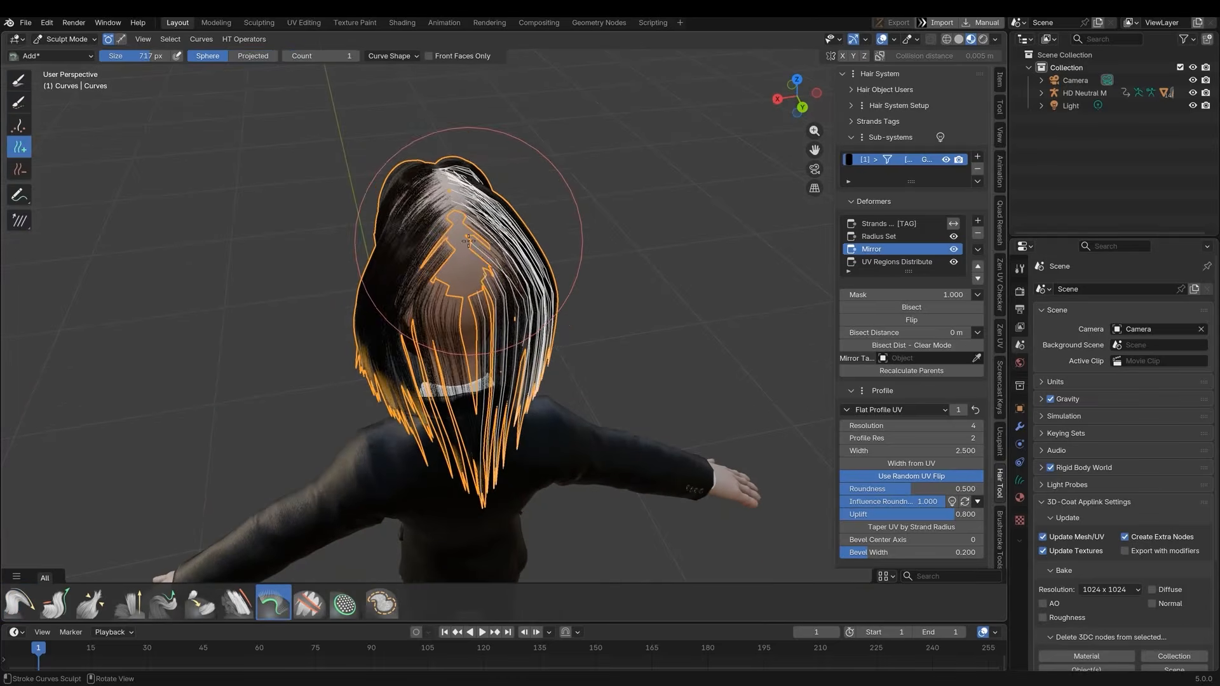
pyautogui.moveTo(464, 288); pyautogui.dragTo(420, 279, button='middle')
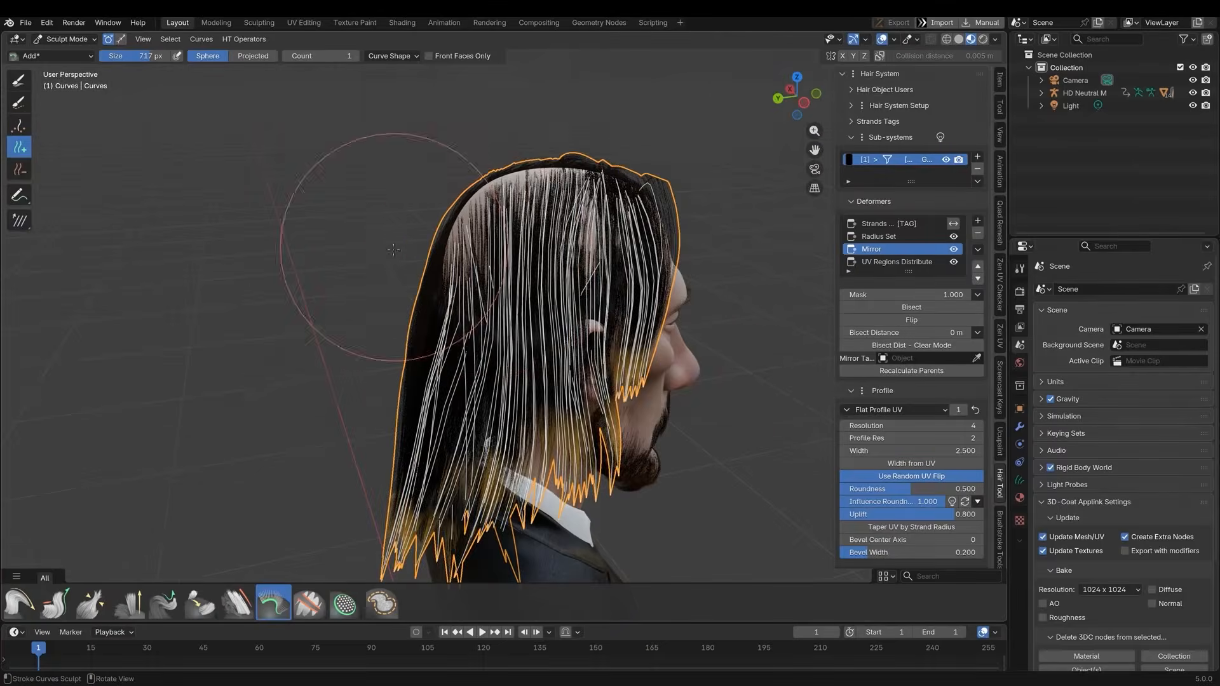
# Select the tie object and adjust its shape with the Grab brush in Sculpt Mode
pyautogui.click(1101, 438)
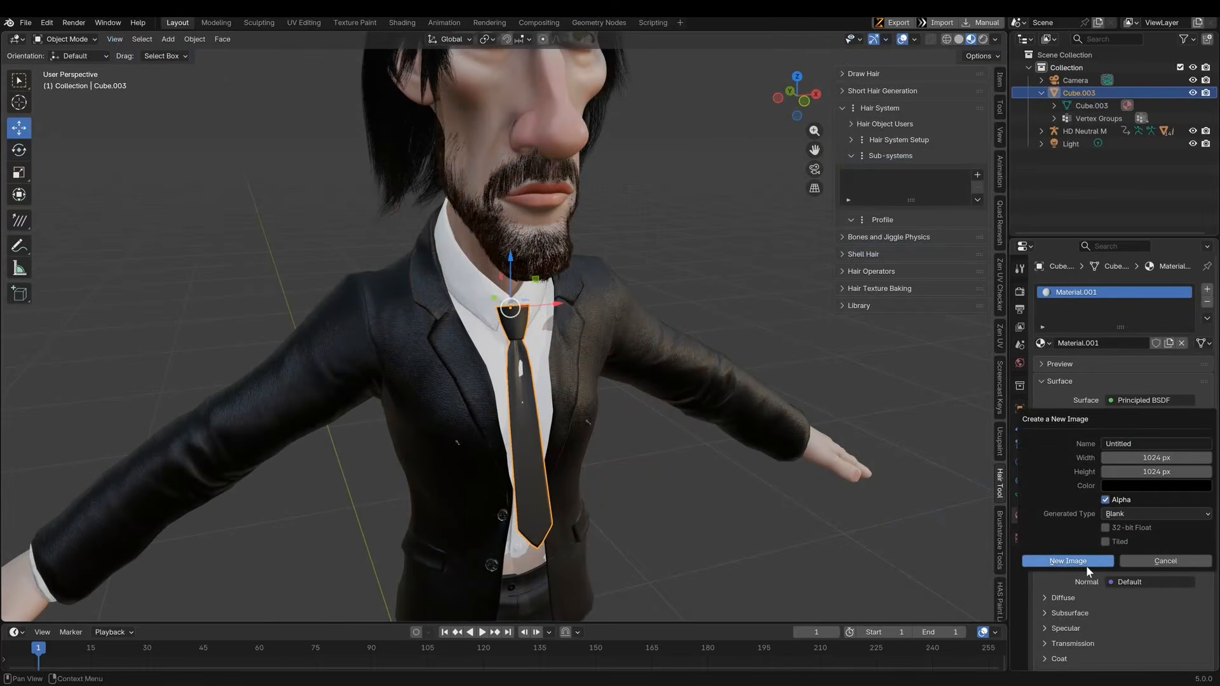
pyautogui.click(1087, 565)
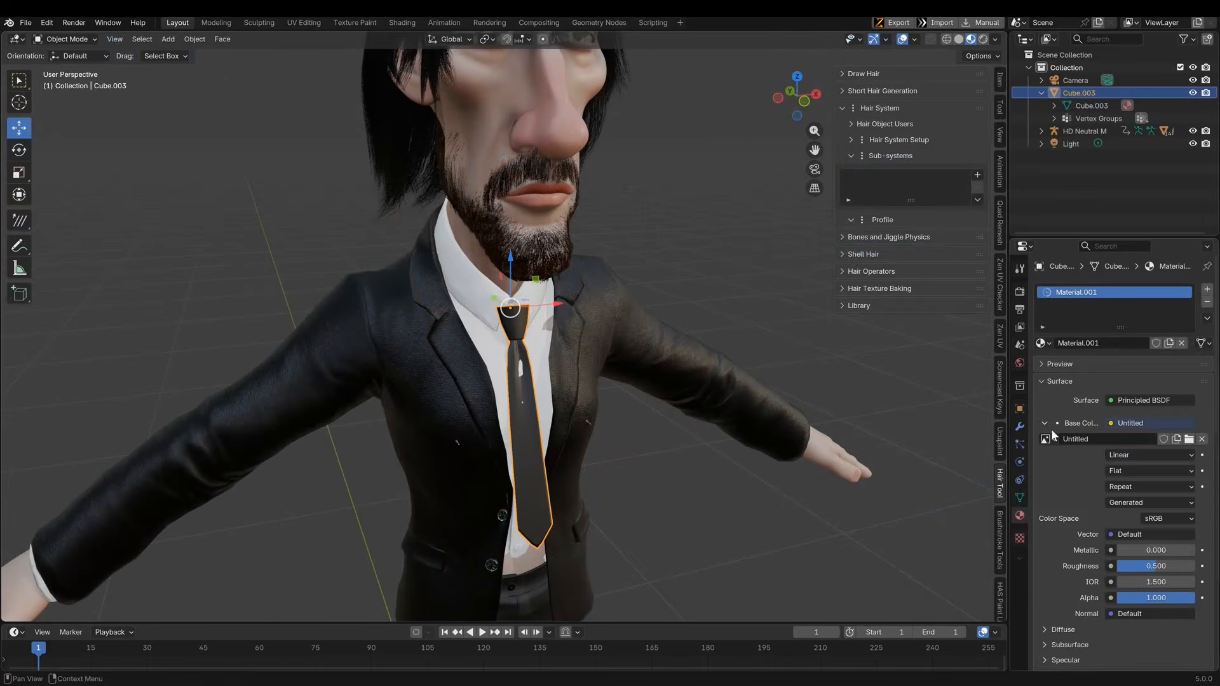
pyautogui.moveTo(572, 381); pyautogui.dragTo(356, 369, button='middle')
pyautogui.click(66, 39)
pyautogui.click(69, 83)
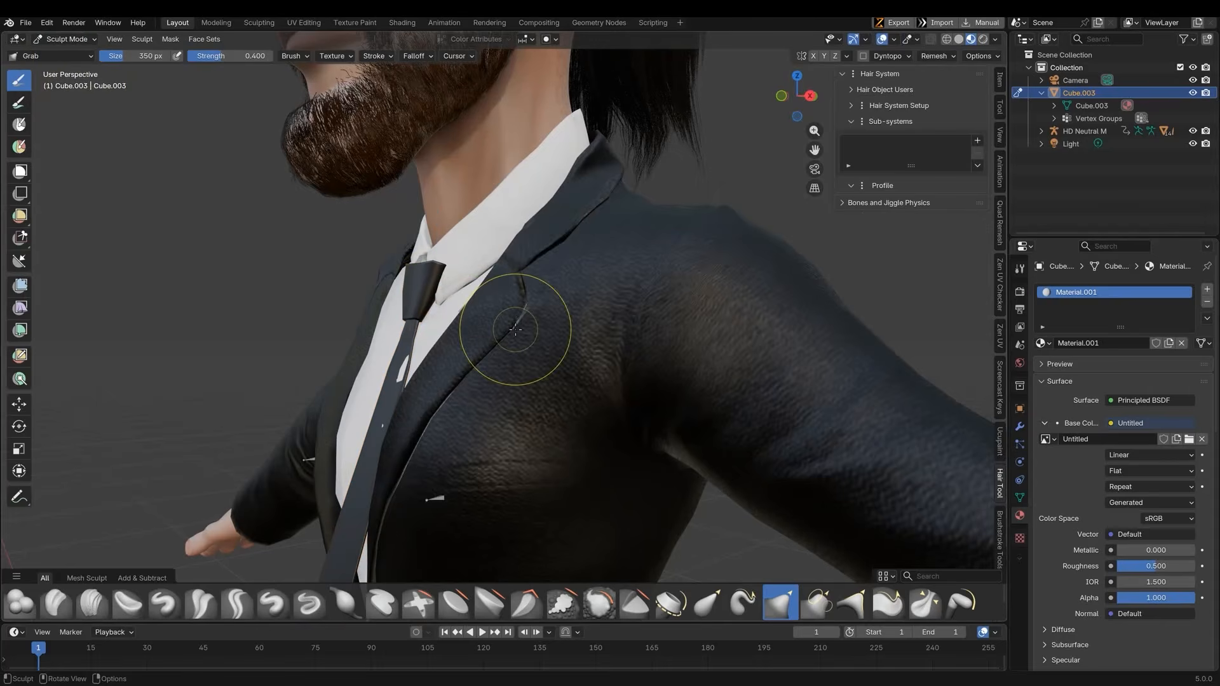
pyautogui.moveTo(514, 329)
pyautogui.mouseDown(button='middle')
pyautogui.moveTo(502, 318)
pyautogui.moveTo(508, 297)
pyautogui.mouseUp(button='middle')
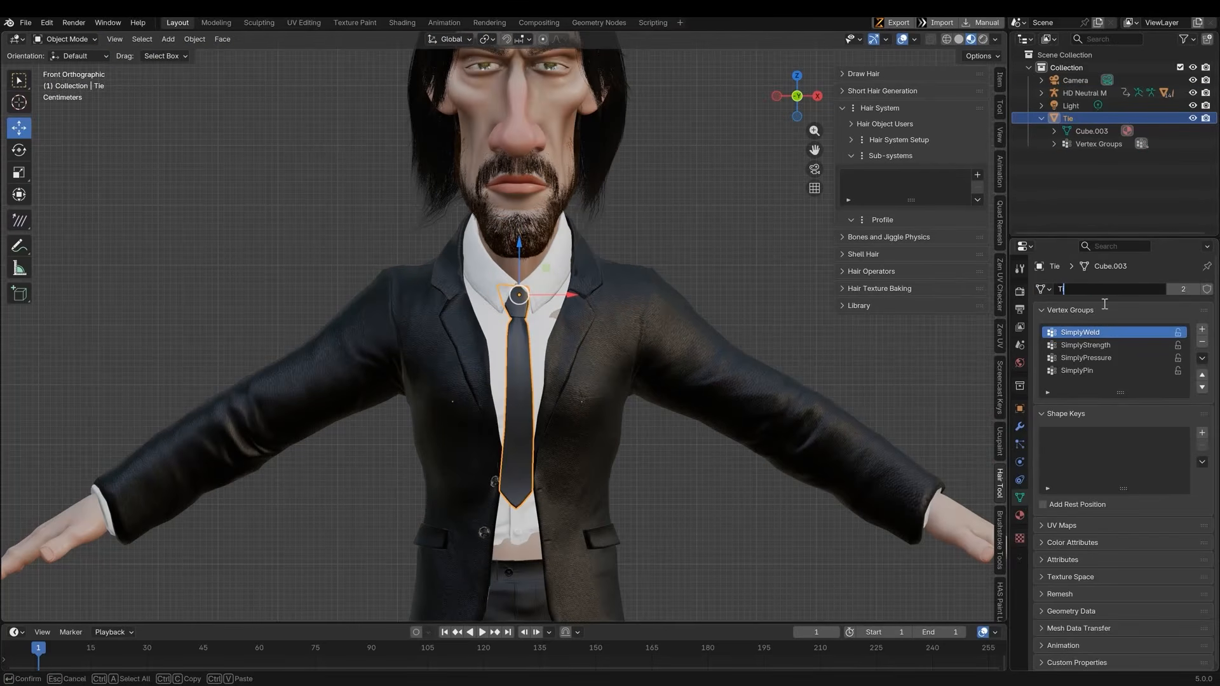
# Rename the tie object as Tie and save the file
pyautogui.moveTo(82, 232); pyautogui.dragTo(509, 336, button='middle')
pyautogui.hotkey('ctrl', 's')
# Parent the tie to the HD Neutral M armature with automatic weights
pyautogui.click(536, 318)
pyautogui.scroll(-3, 532, 314)
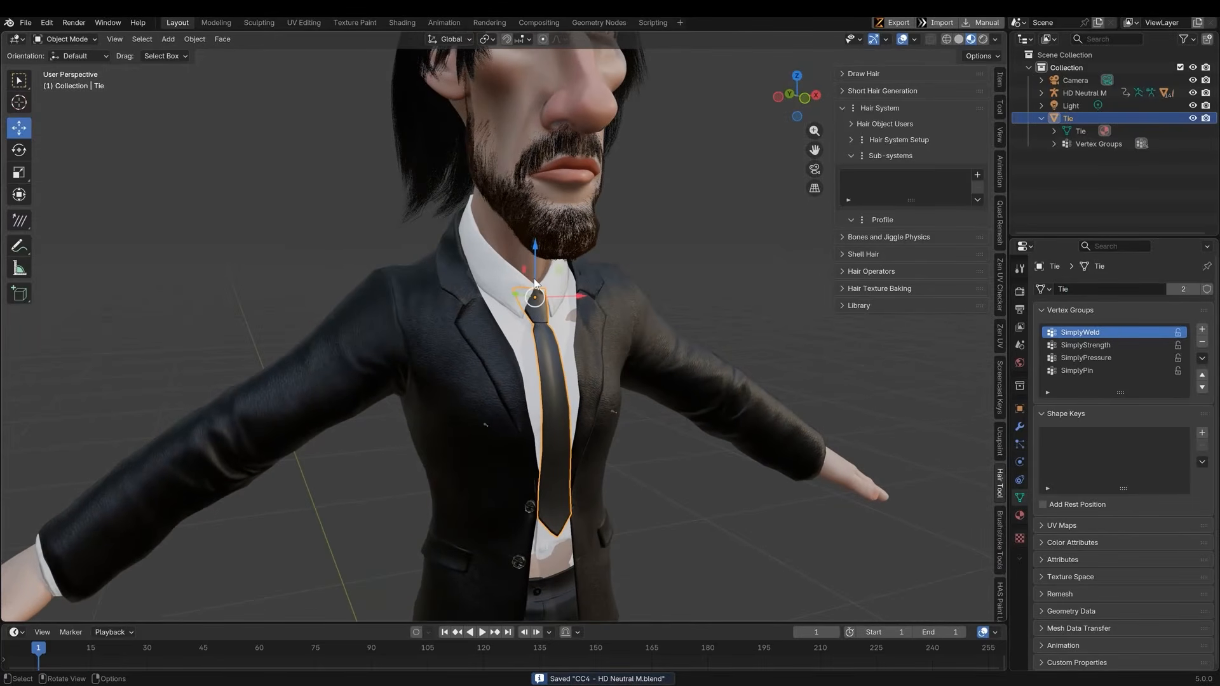
pyautogui.scroll(-2, 515, 260)
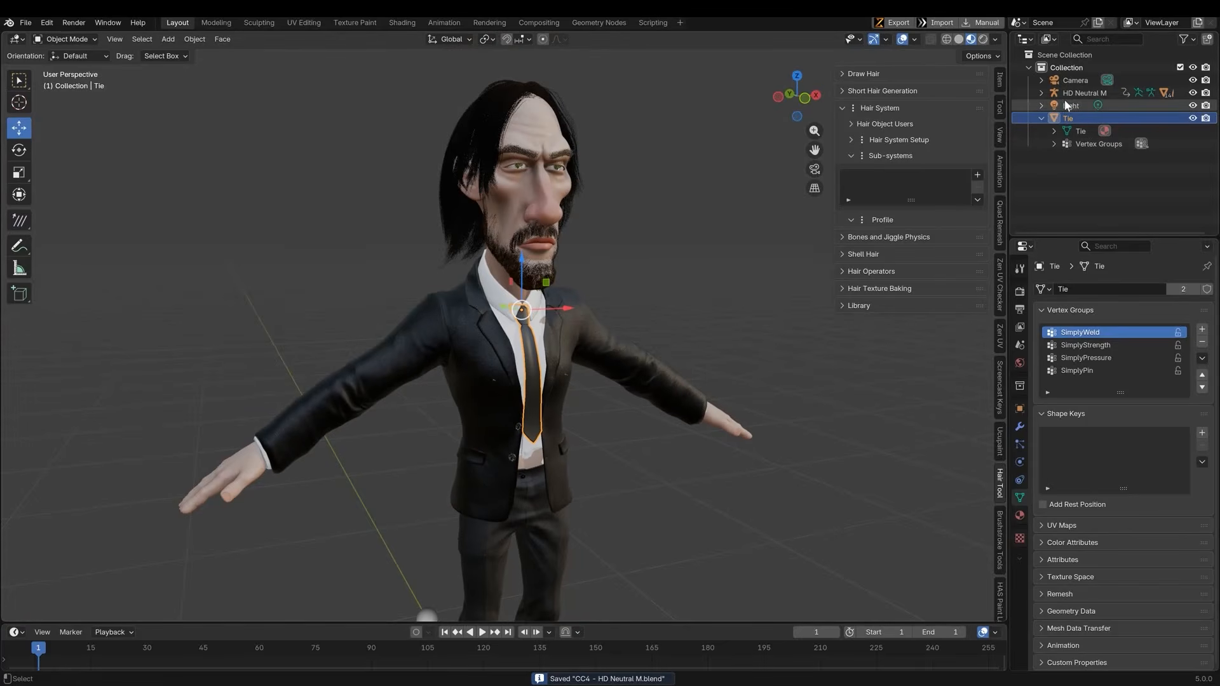
pyautogui.scroll(4, 646, 228)
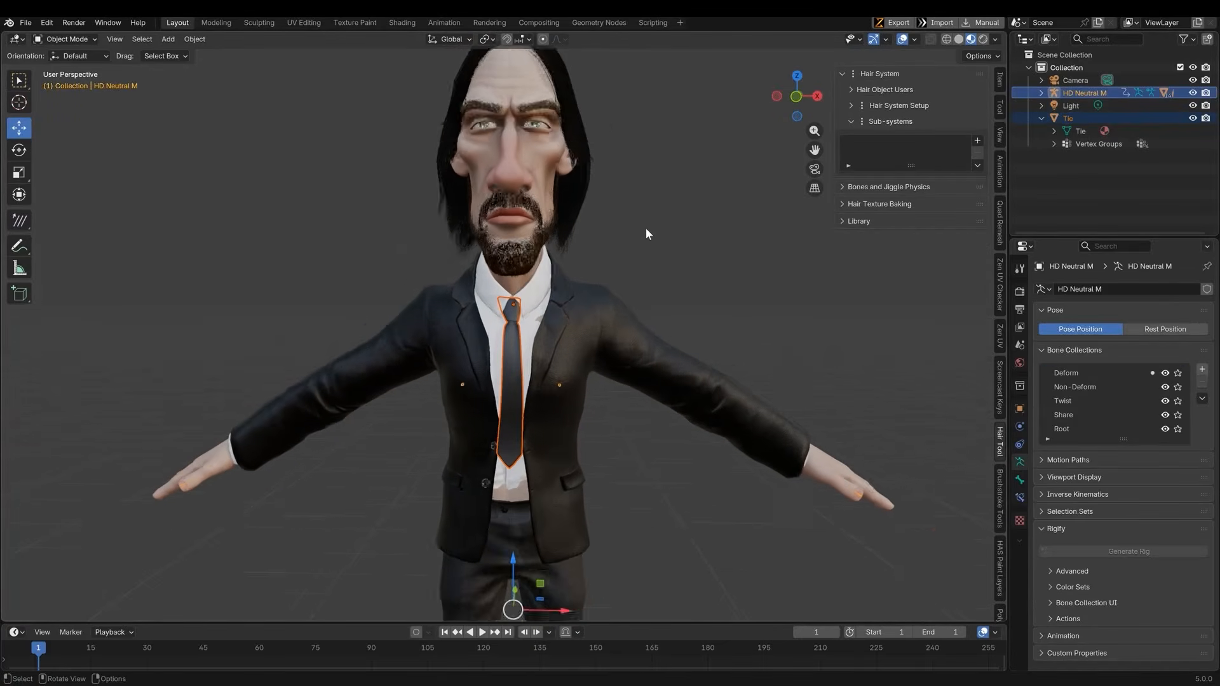
pyautogui.hotkey('ctrl', 'p')
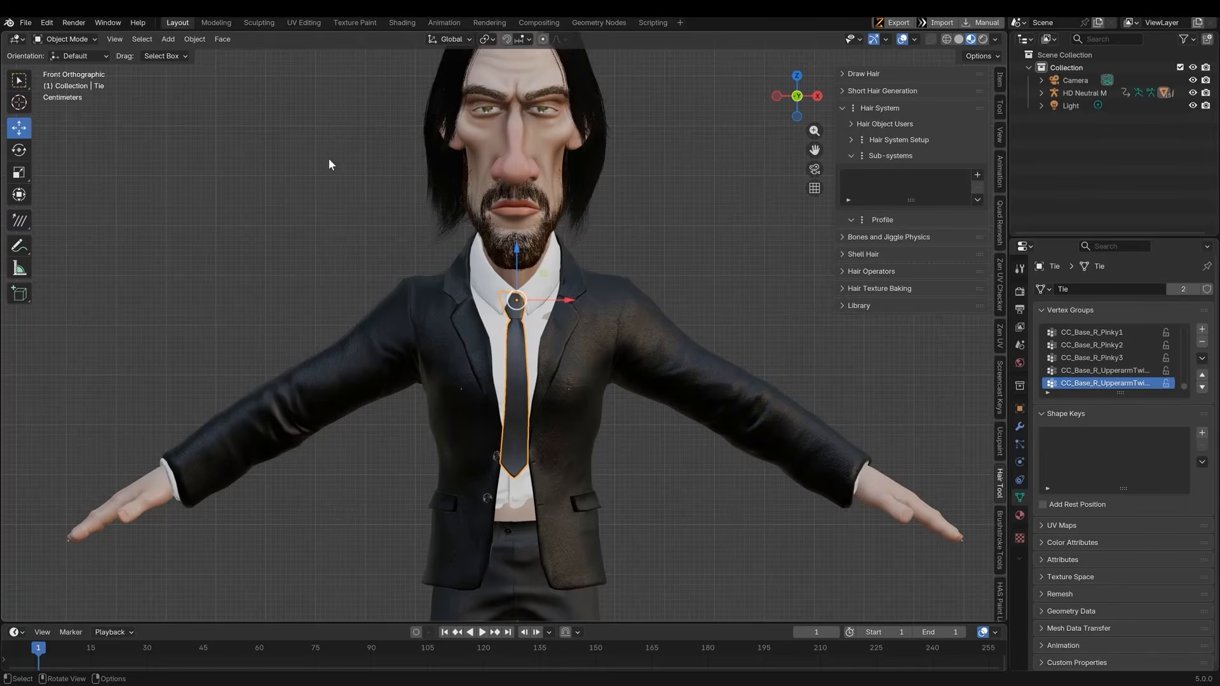
pyautogui.scroll(-6, 403, 239)
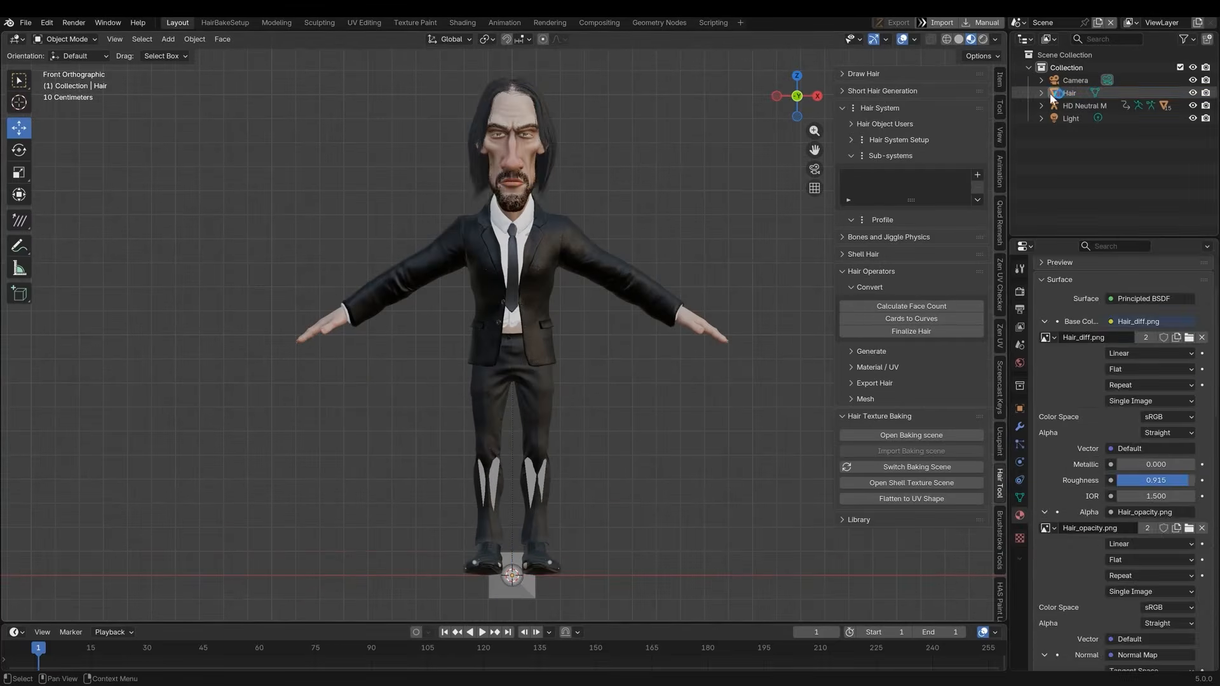
# Parent the hair object to the HD Neutral M armature with automatic weights
pyautogui.click(1053, 94)
pyautogui.scroll(3, 502, 317)
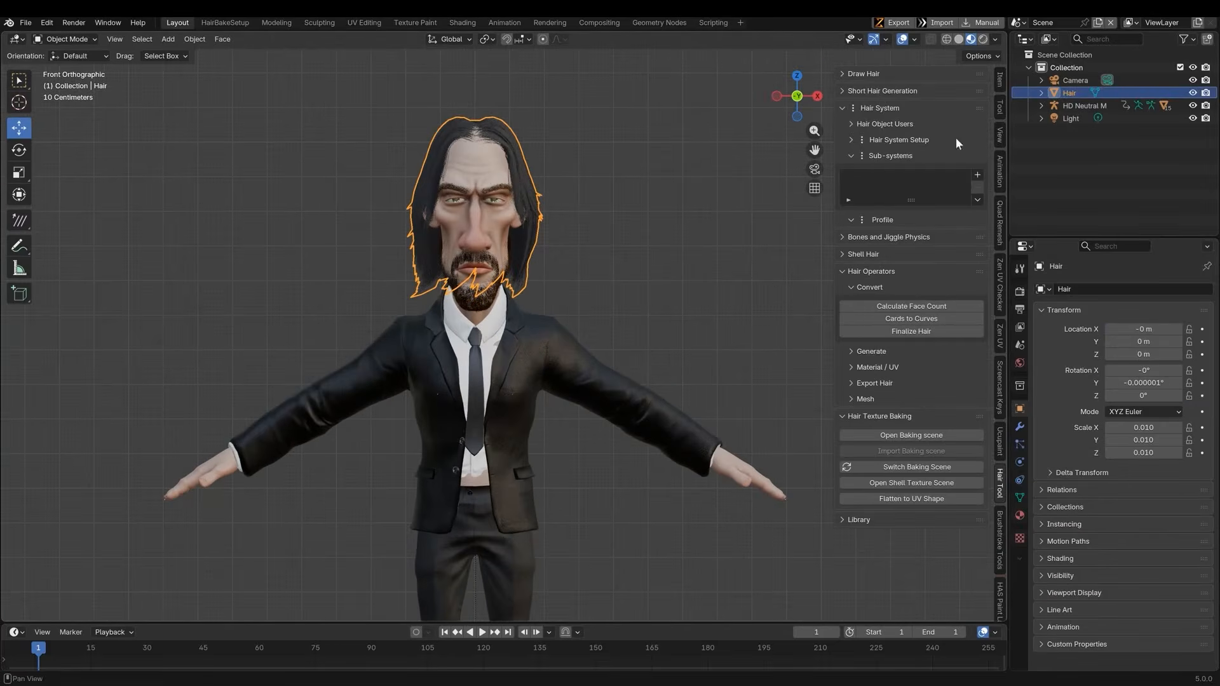
pyautogui.keyDown('ctrl'); pyautogui.click(1080, 106); pyautogui.keyUp('ctrl')
pyautogui.hotkey('ctrl', 'p')
pyautogui.click(577, 187)
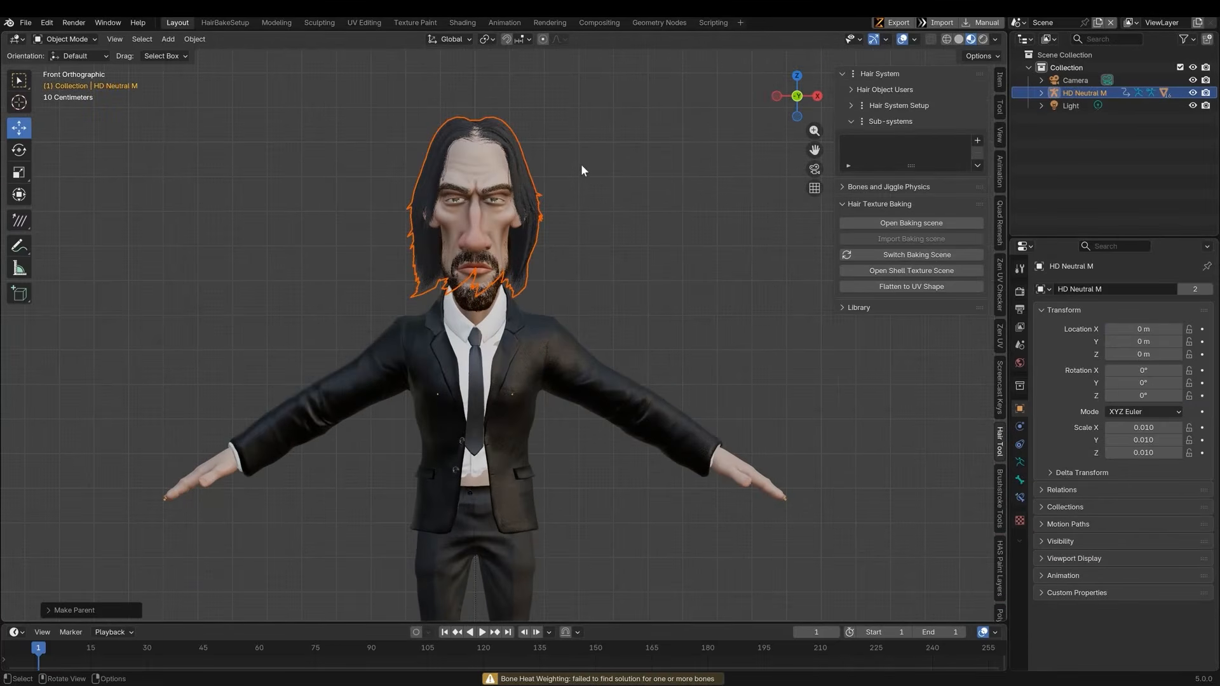
# Select the hair object and switch it into Weight Paint mode
pyautogui.click(80, 41)
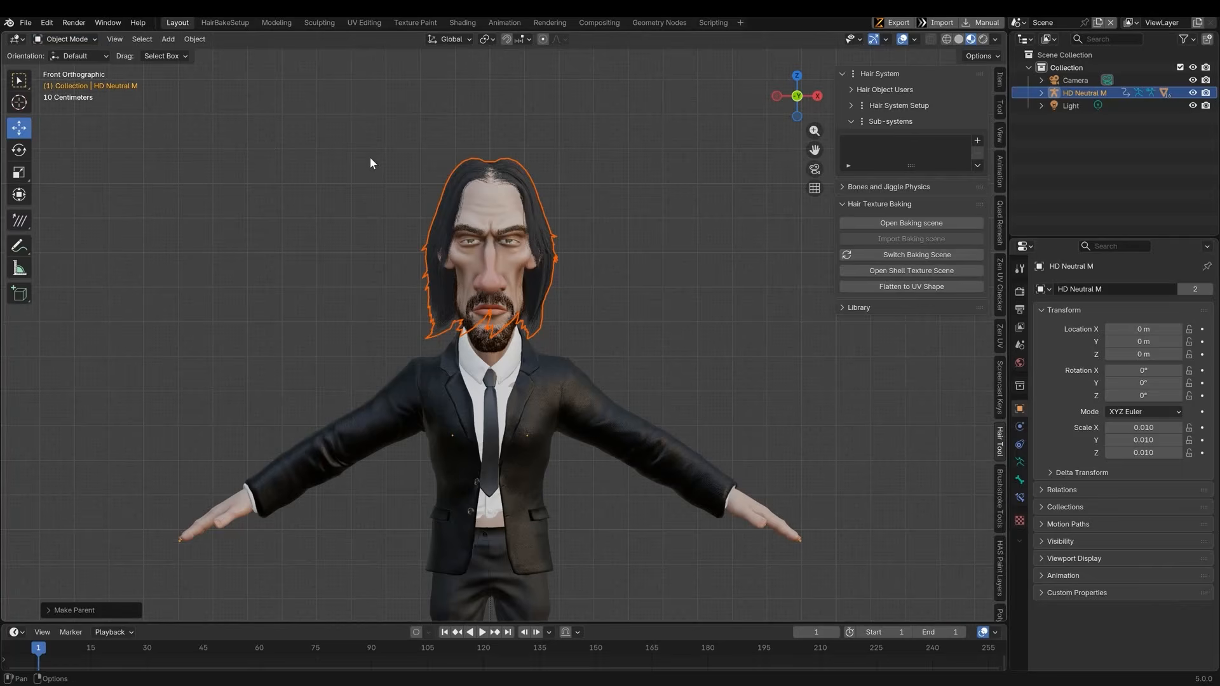
pyautogui.click(459, 195)
pyautogui.click(75, 40)
pyautogui.click(71, 109)
pyautogui.click(1020, 498)
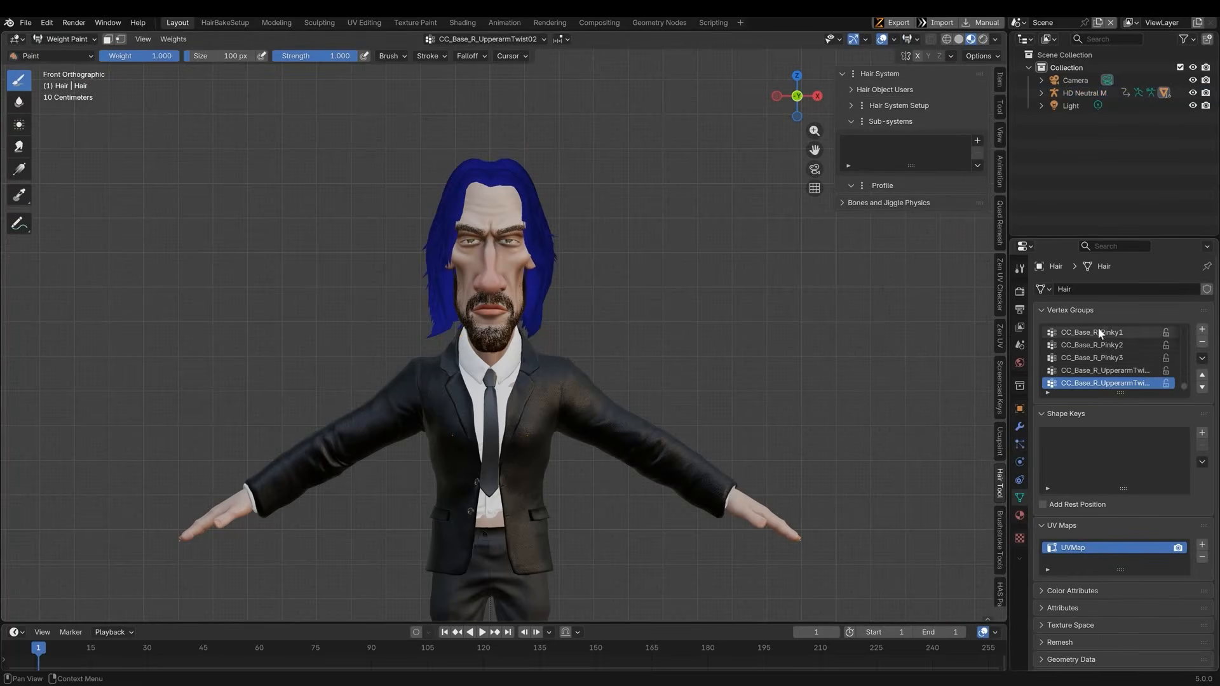
# Remove every vertex group from the hair except CC_Base_Head
pyautogui.scroll(-2, 1179, 330)
pyautogui.hotkey('ctrl', 'f')
pyautogui.write('head')
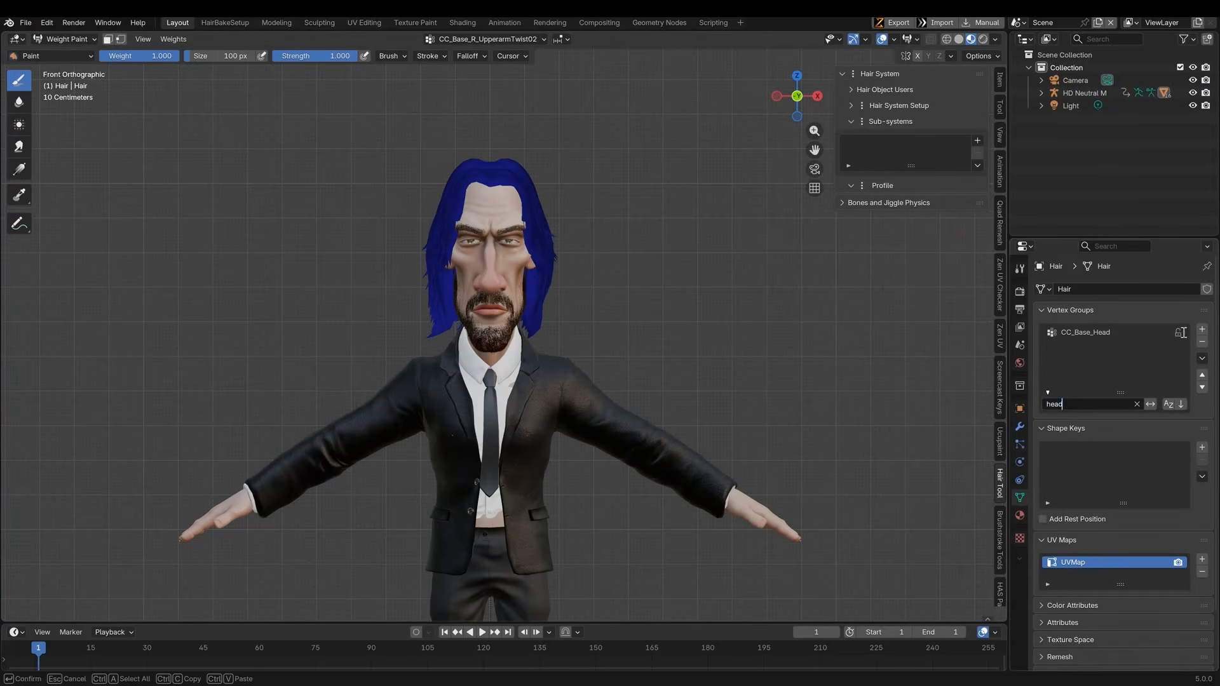
pyautogui.press('Return')
pyautogui.hotkey('ctrl', 'f')
pyautogui.press('BackSpace')
pyautogui.press('Return')
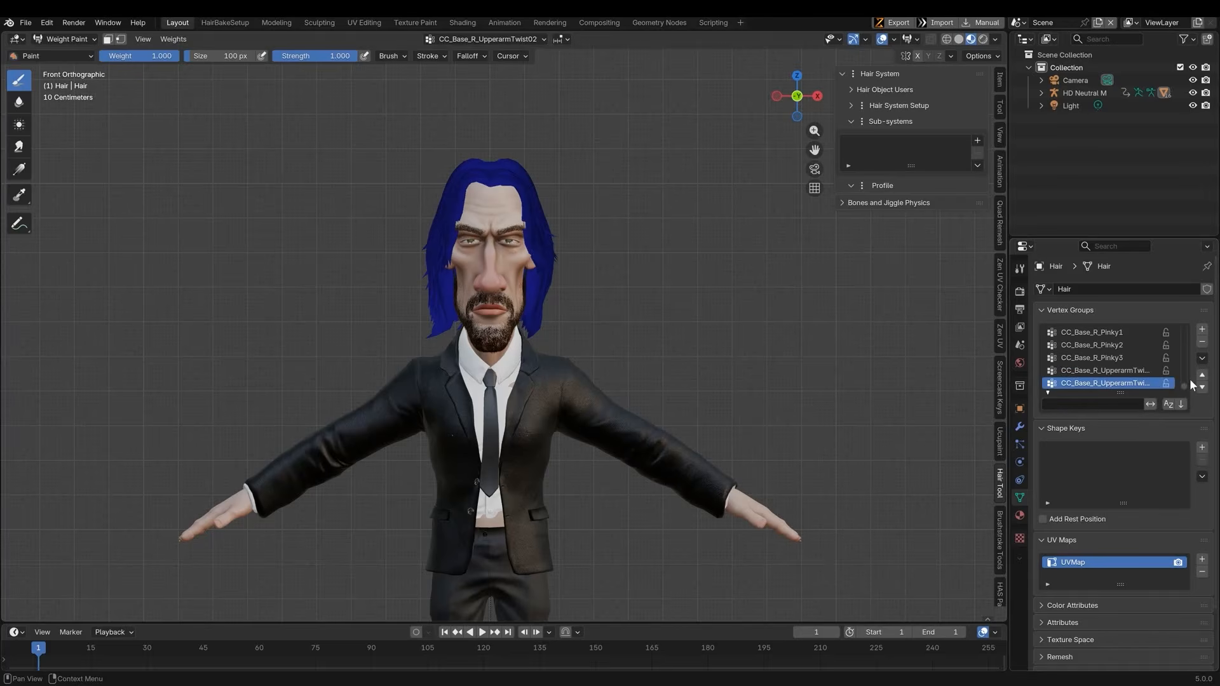
pyautogui.click(1201, 359)
pyautogui.click(1157, 490)
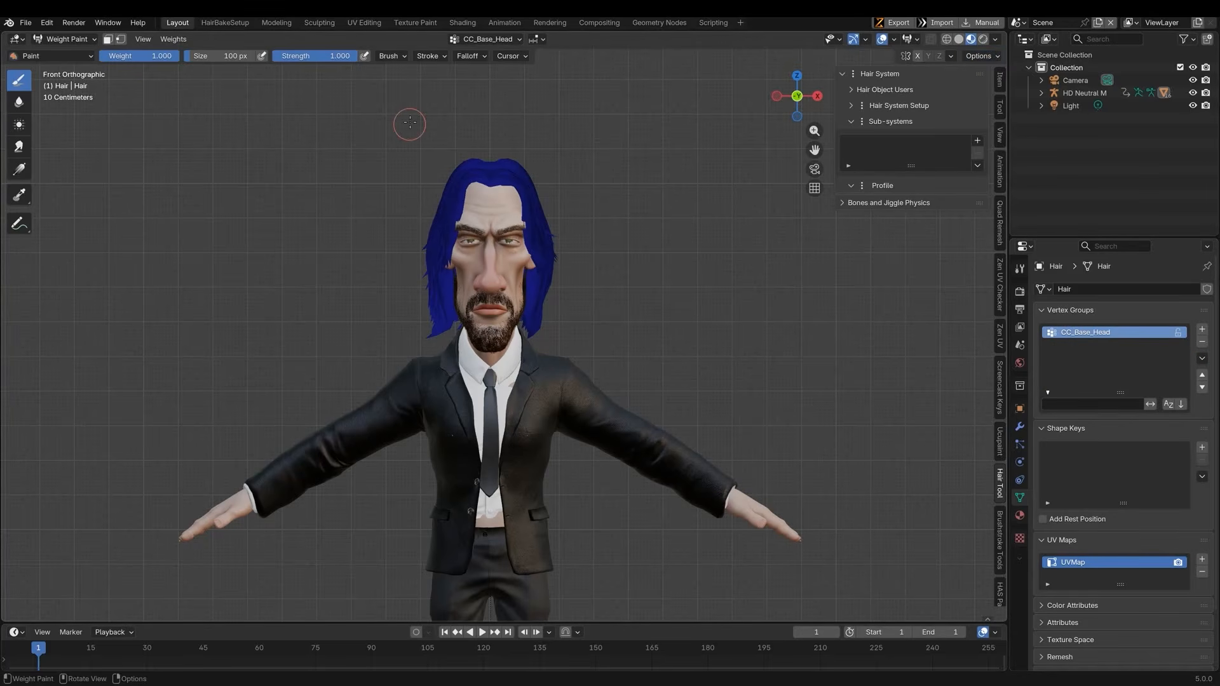
# Apply a weight gradient over the hair for the CC_Base_Head group from crown to tips
pyautogui.click(19, 169)
pyautogui.moveTo(455, 104); pyautogui.dragTo(425, 413)
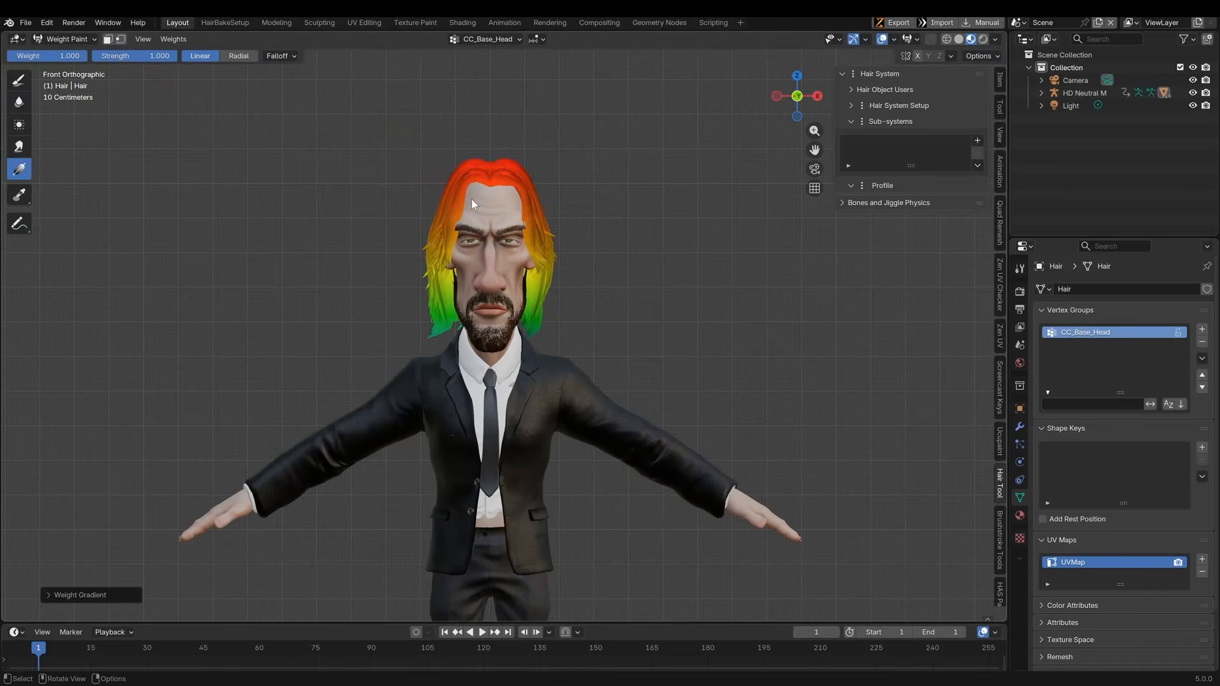
pyautogui.moveTo(464, 136); pyautogui.dragTo(449, 408)
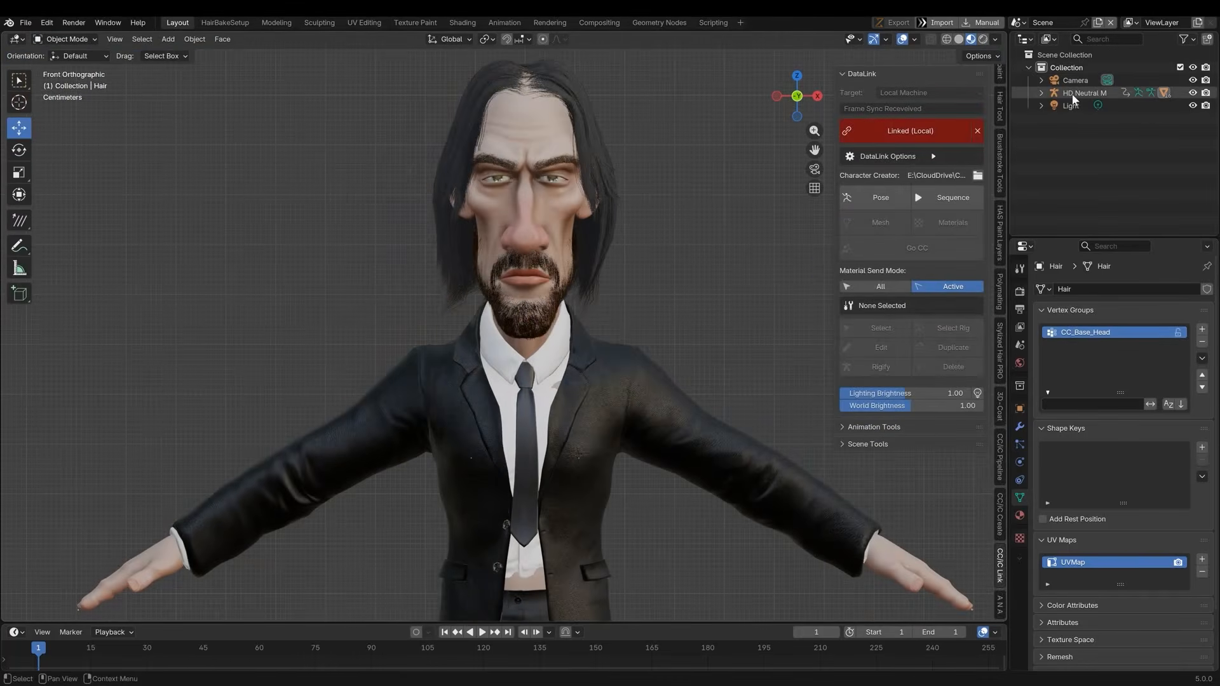
pyautogui.click(1073, 94)
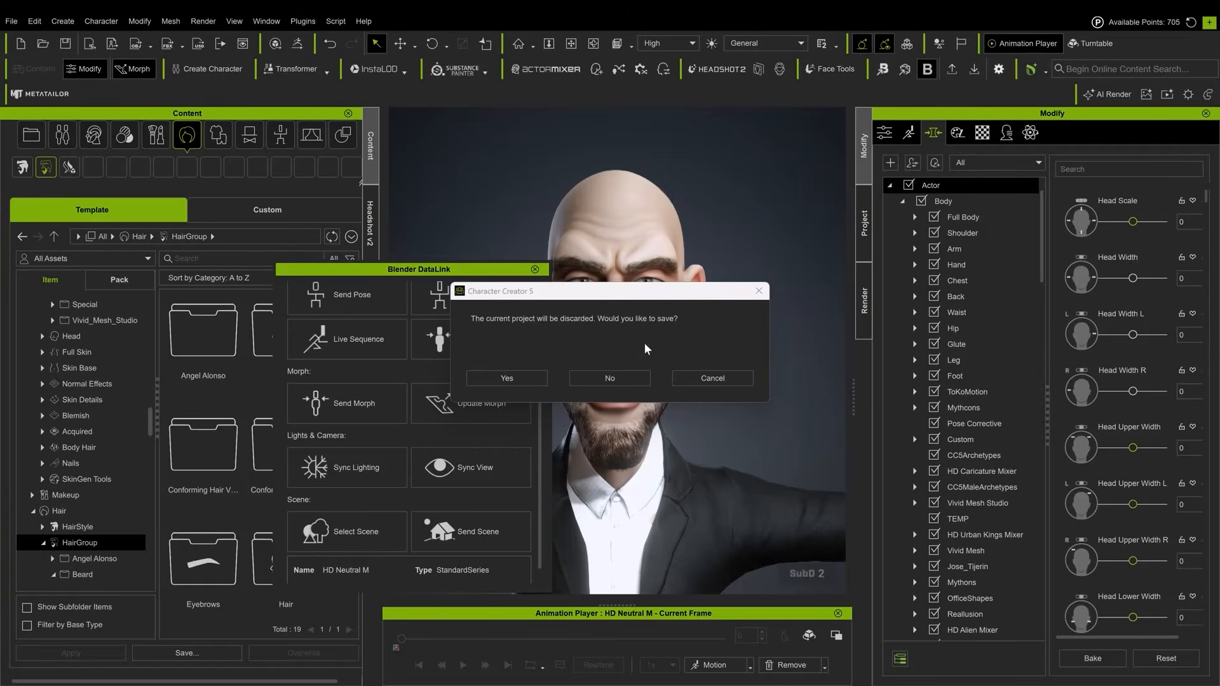
# Discard the current Character Creator project without saving
pyautogui.click(610, 379)
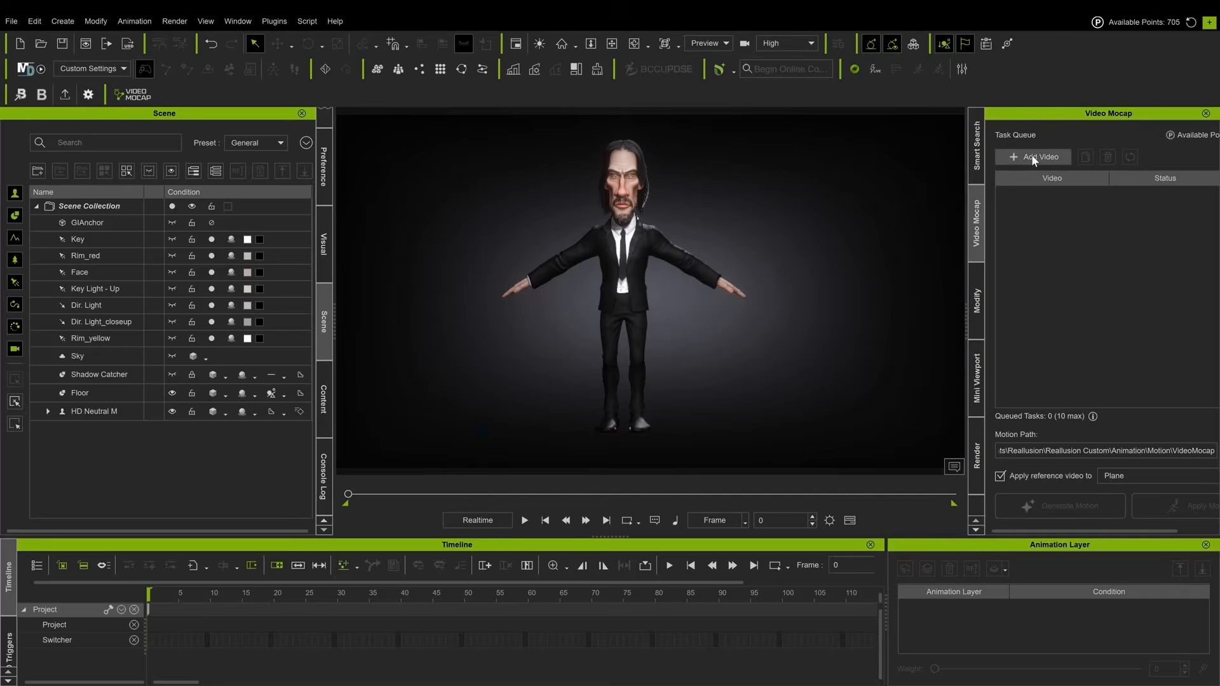
# Add the WickMocap video to Video Mocap, apply its range settings and generate motion from it
pyautogui.click(1031, 158)
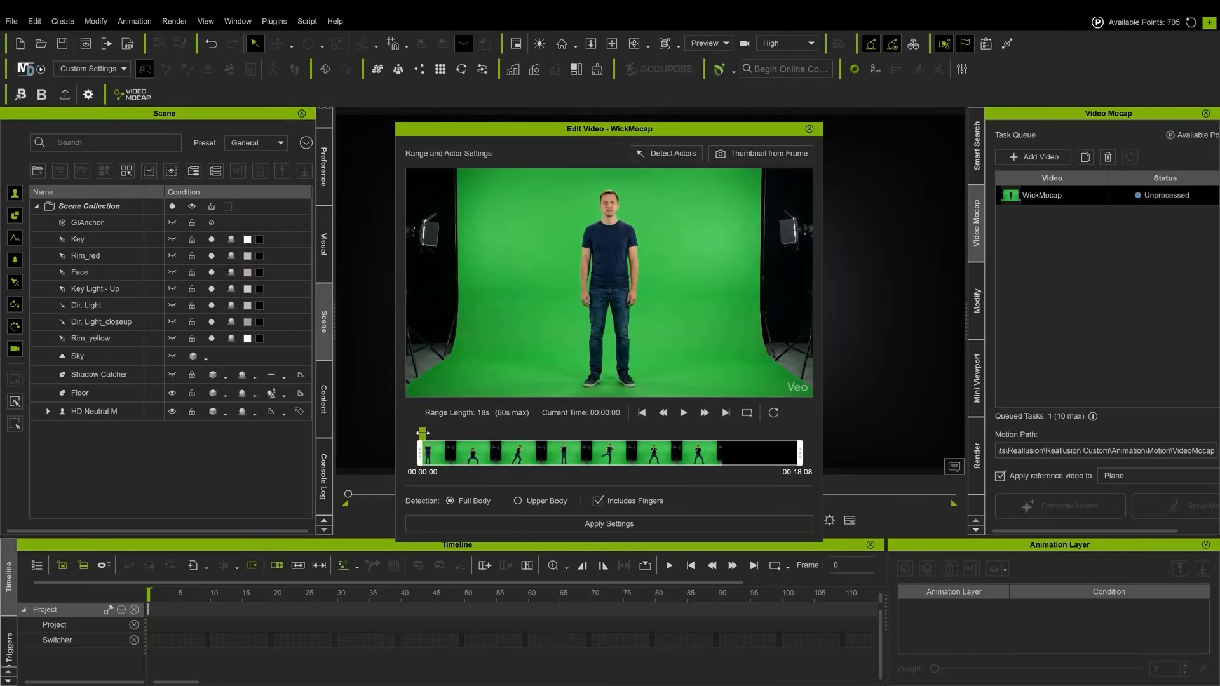
pyautogui.moveTo(423, 432)
pyautogui.mouseDown()
pyautogui.moveTo(802, 427)
pyautogui.moveTo(419, 414)
pyautogui.mouseUp()
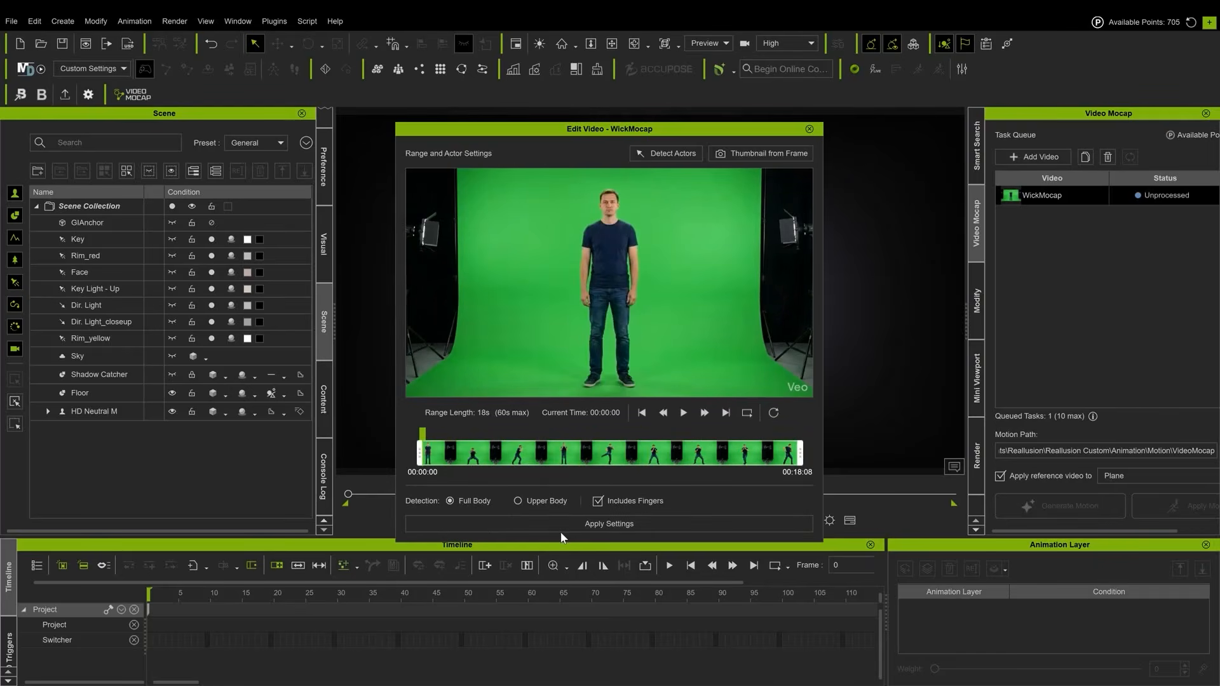
pyautogui.click(591, 524)
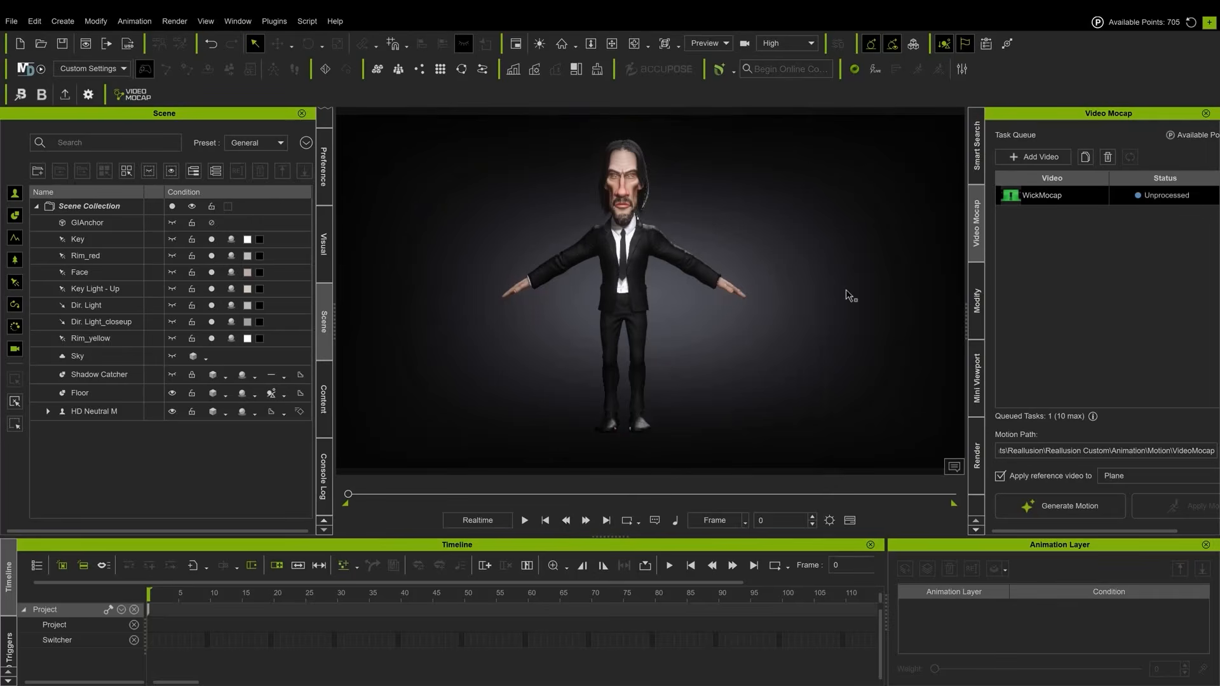
pyautogui.click(1035, 508)
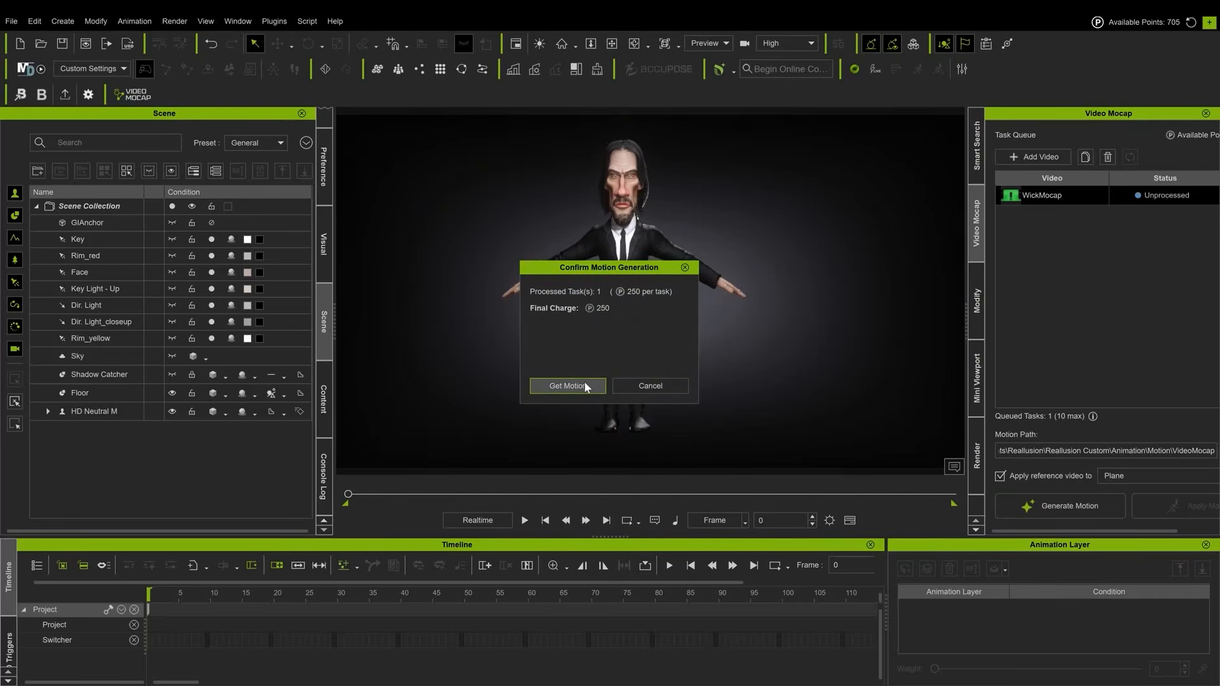
pyautogui.click(584, 386)
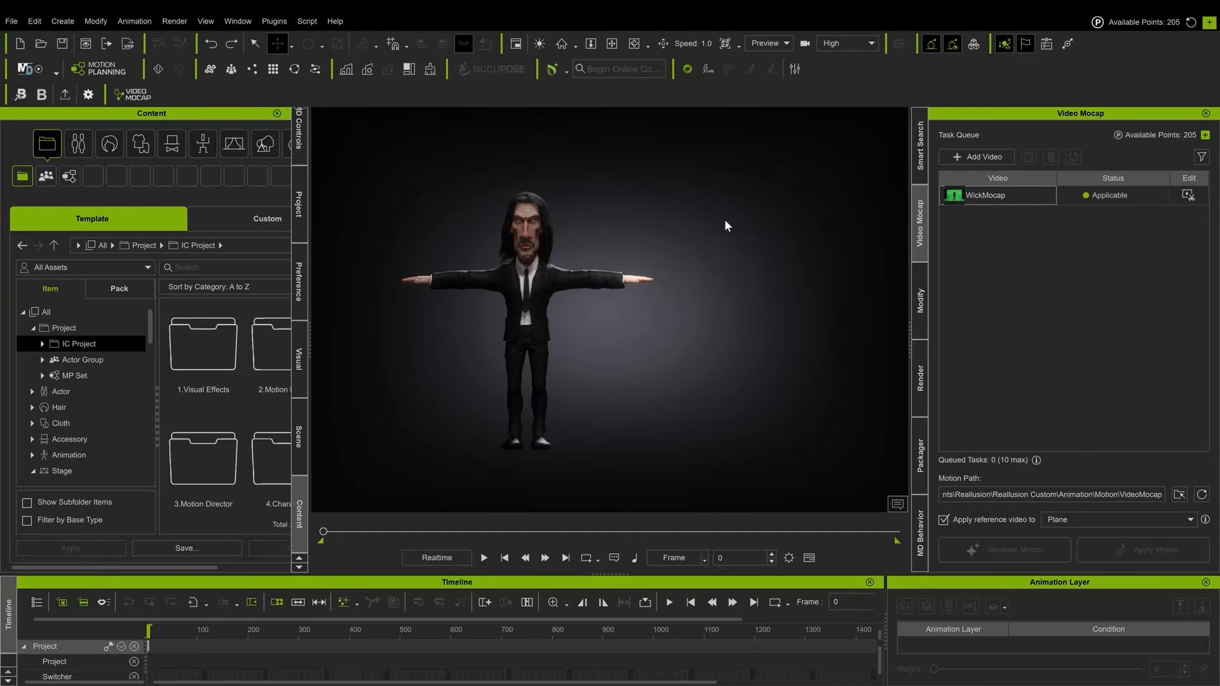
# Apply the WickMocap motion to the selected character
pyautogui.click(531, 232)
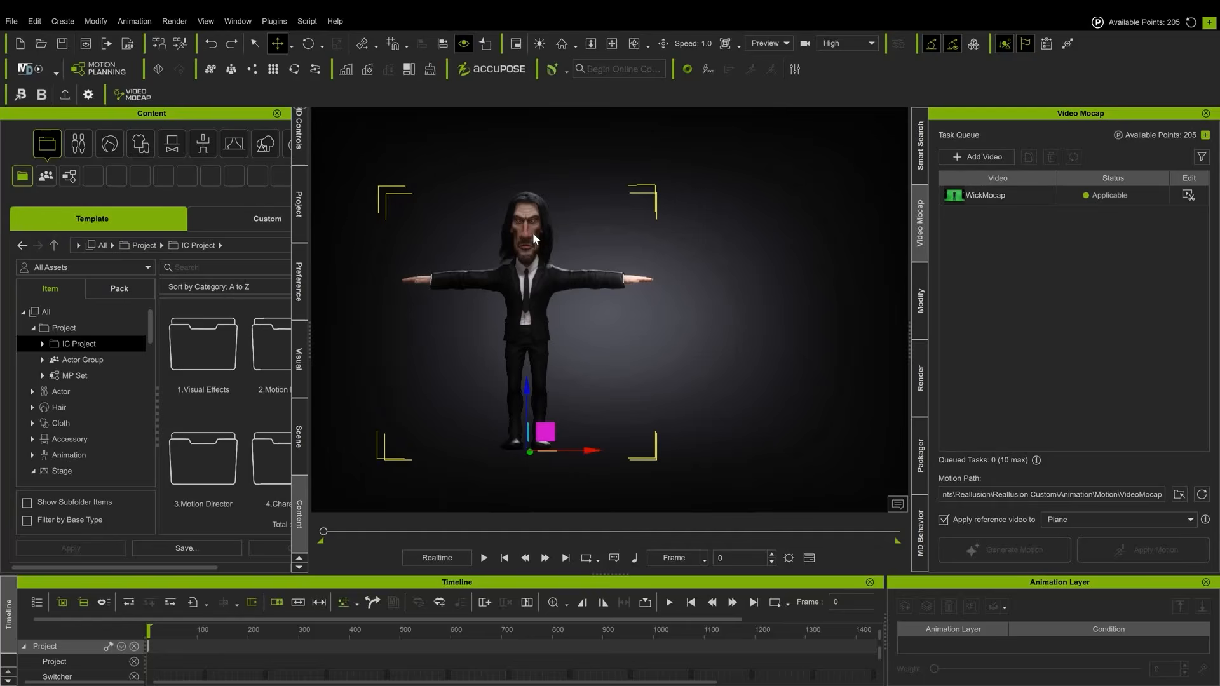
pyautogui.doubleClick(963, 200)
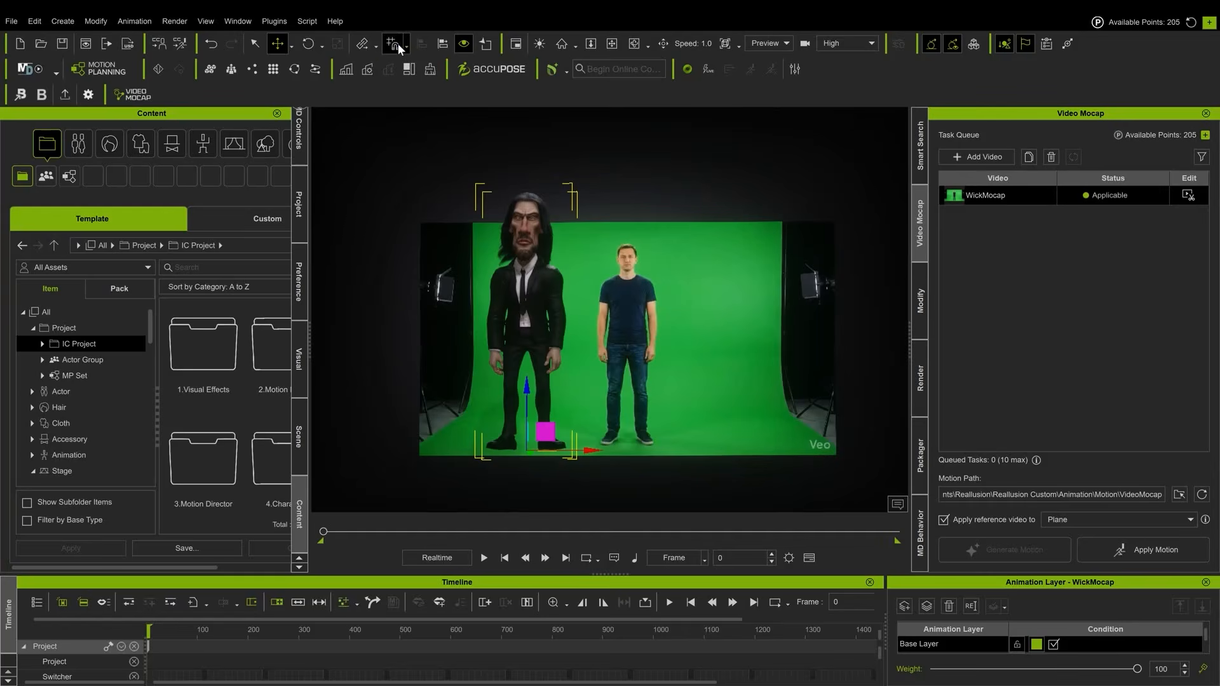
# Select the reference video plane and scale it slightly
pyautogui.click(676, 225)
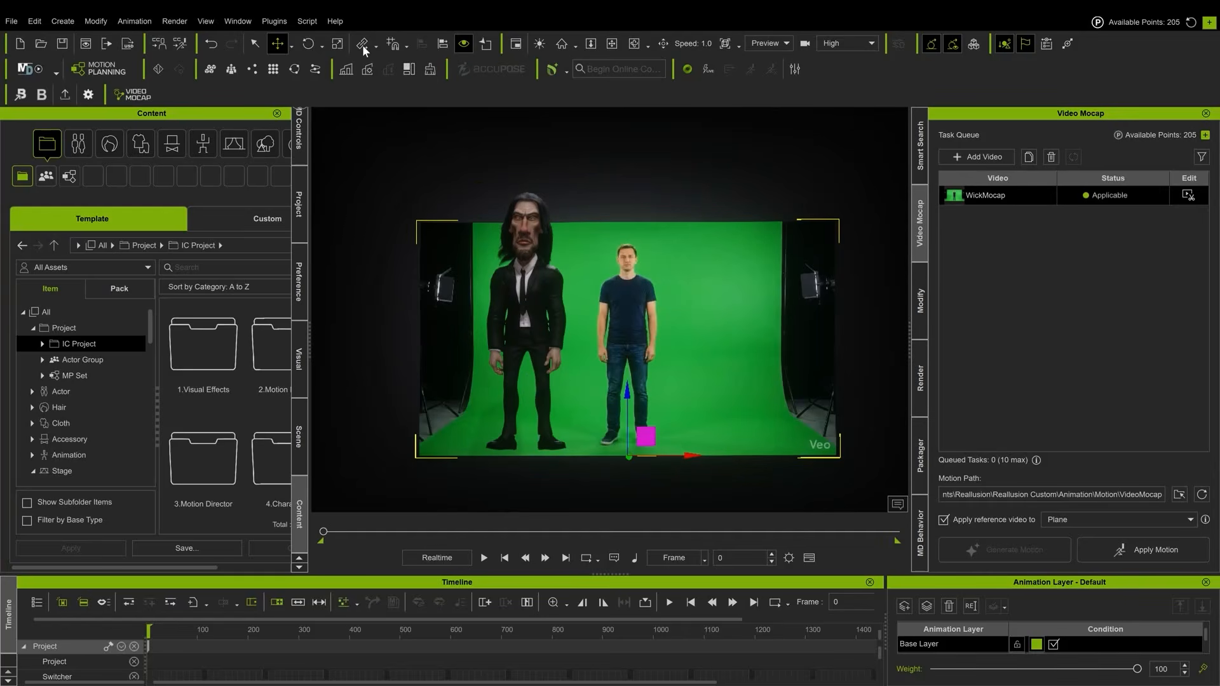
pyautogui.click(338, 46)
pyautogui.moveTo(628, 456)
pyautogui.mouseDown()
pyautogui.moveTo(644, 434)
pyautogui.moveTo(627, 455)
pyautogui.mouseUp()
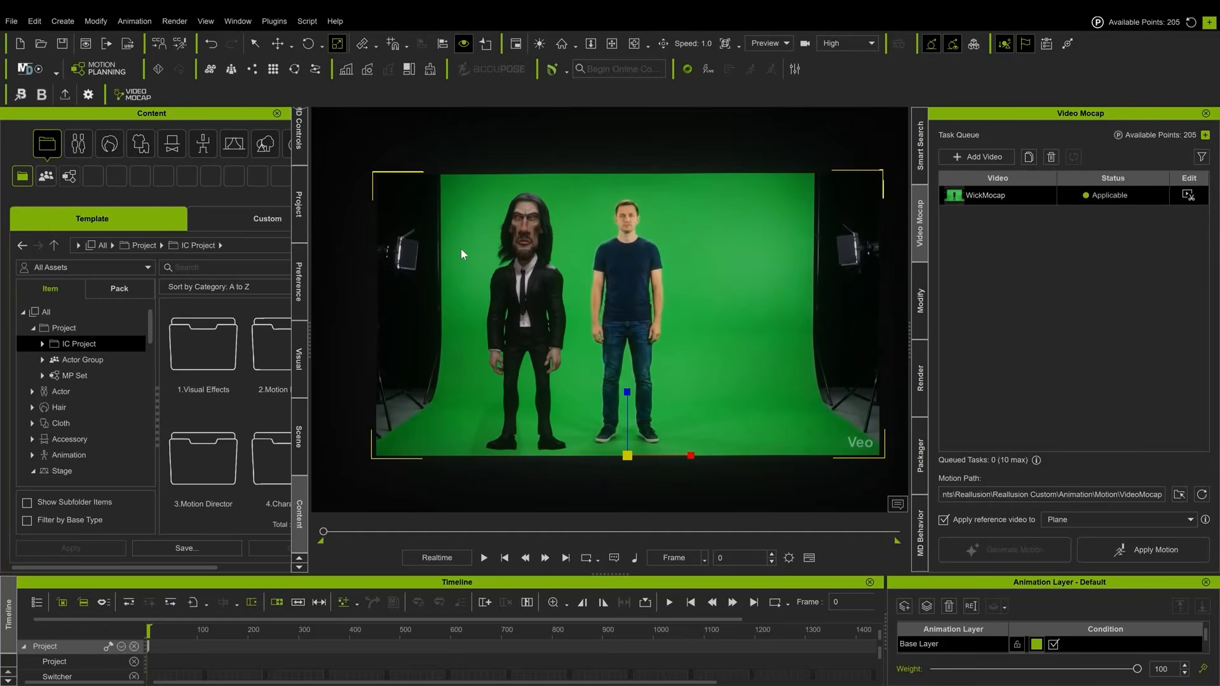
# Select the character and play back the mocap animation
pyautogui.click(536, 235)
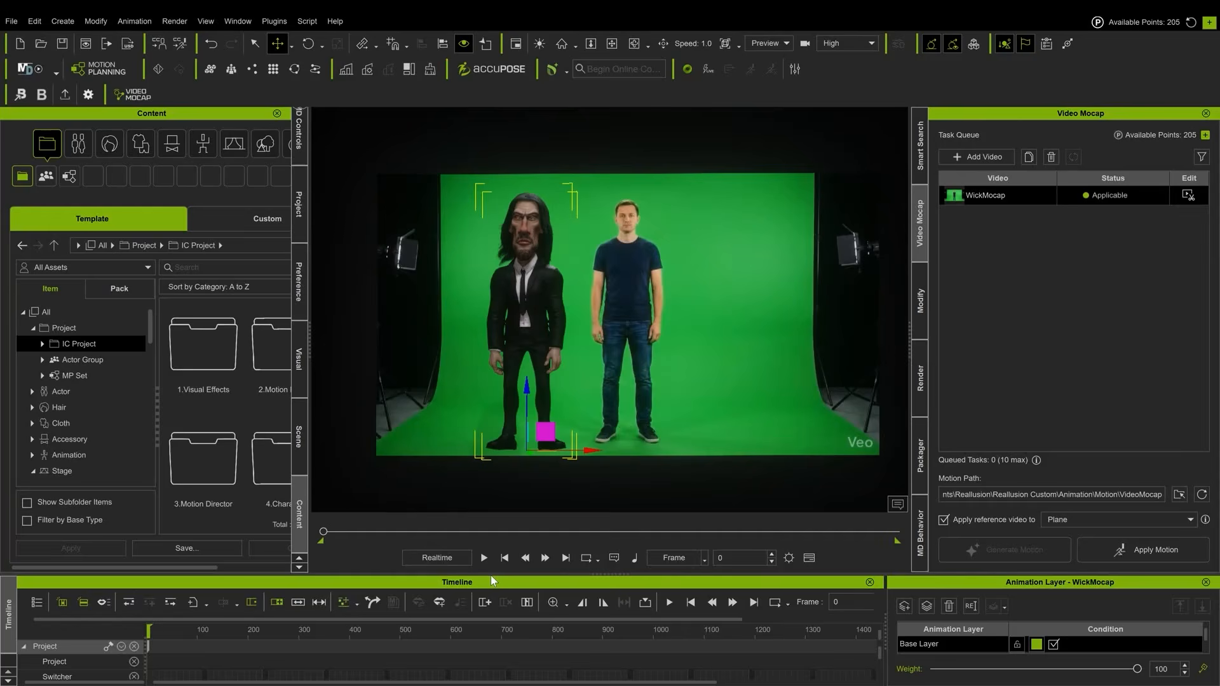
pyautogui.click(485, 558)
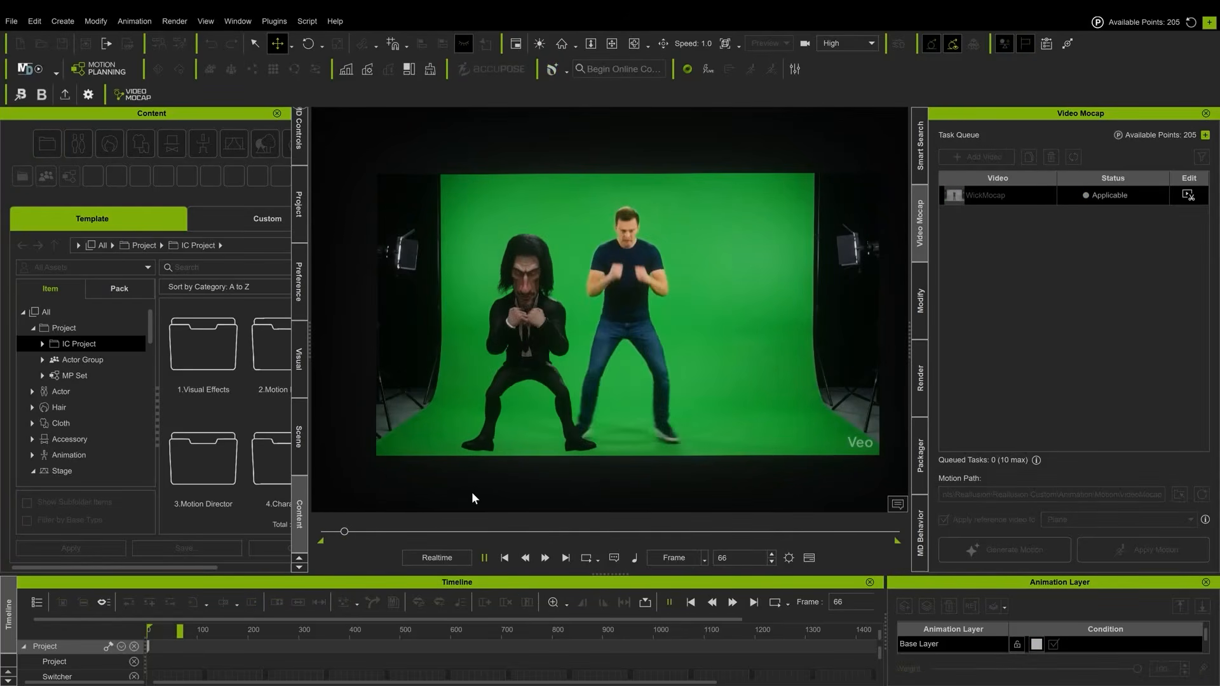